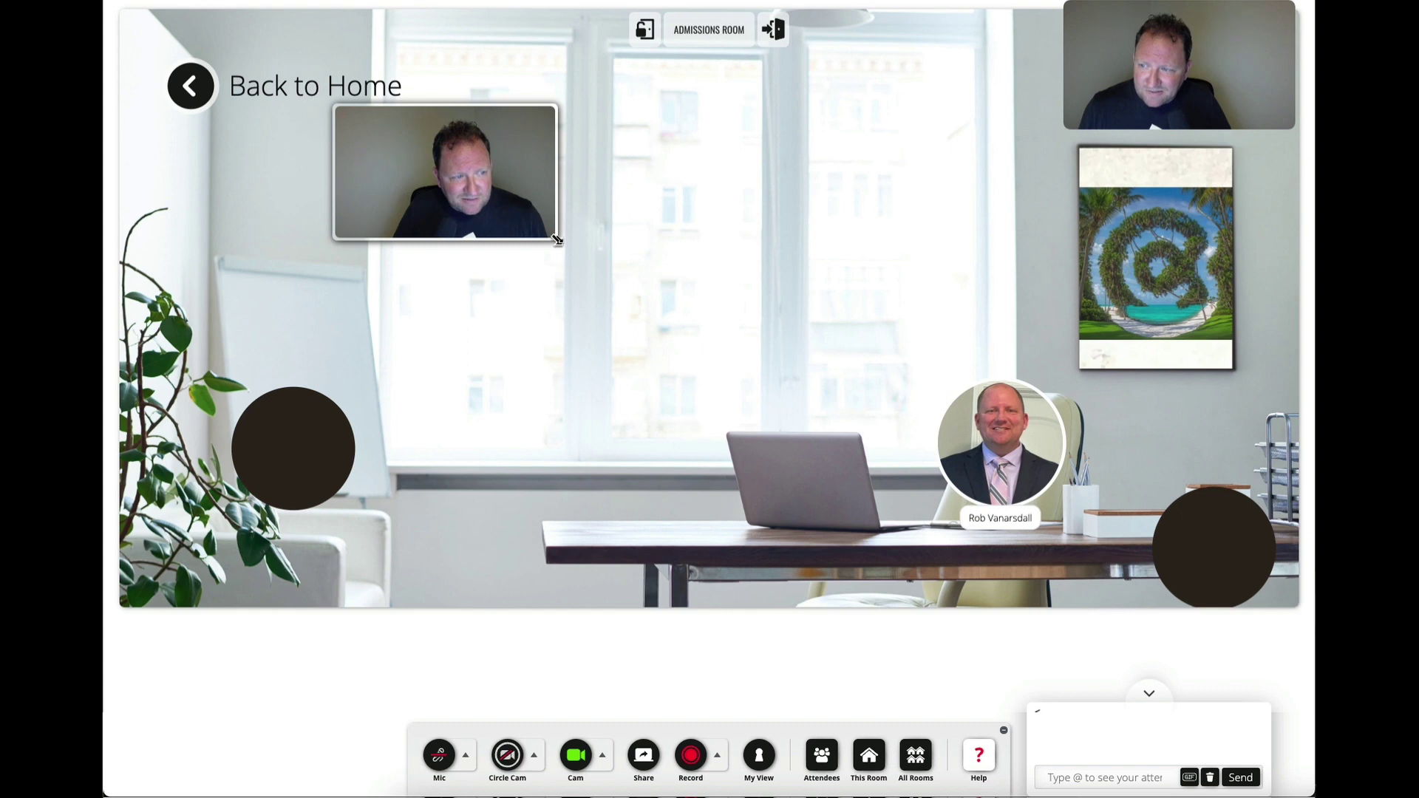
# Enlarge the presenter camera video in the Admissions Room, and turn the presenter camera off.
pyautogui.moveTo(557, 240); pyautogui.dragTo(671, 316)
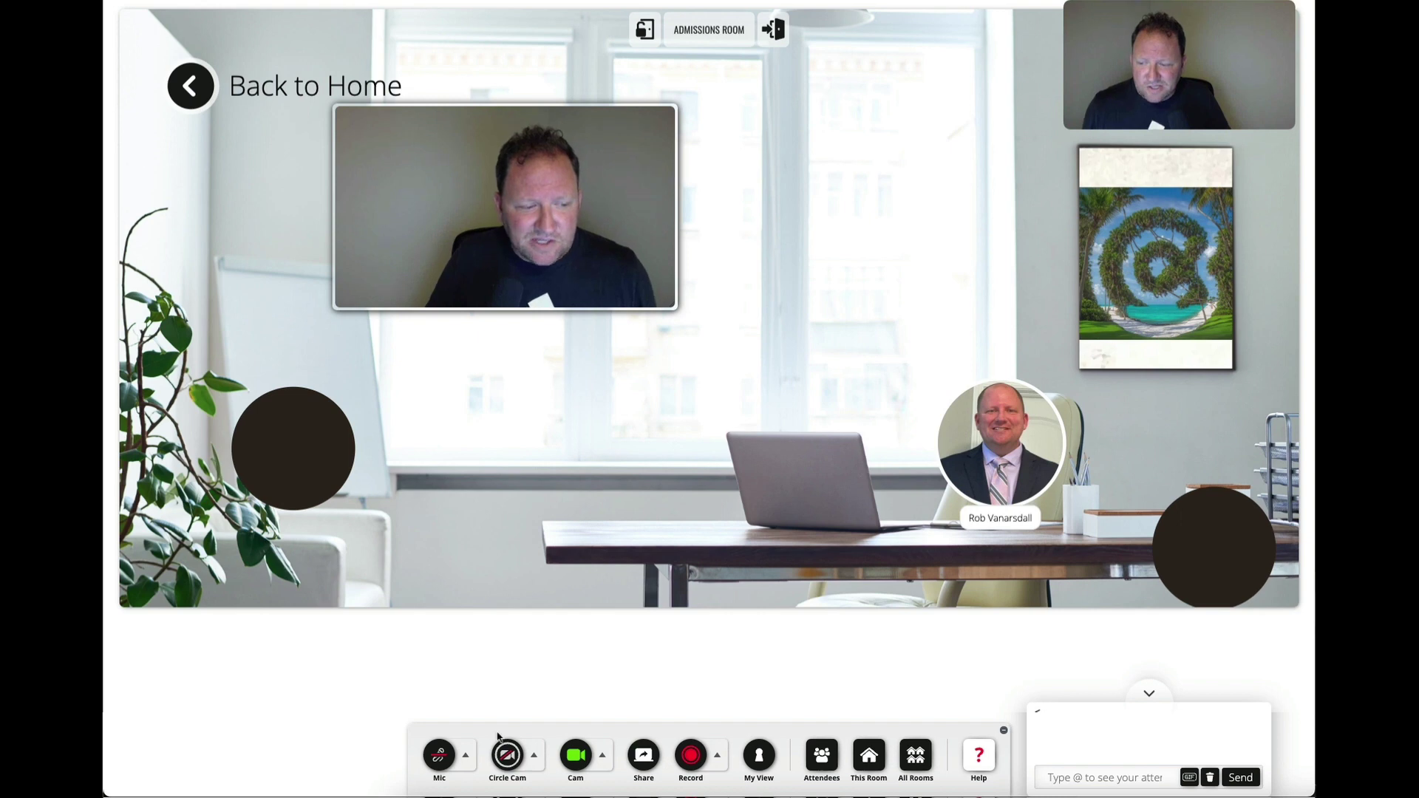
pyautogui.click(578, 754)
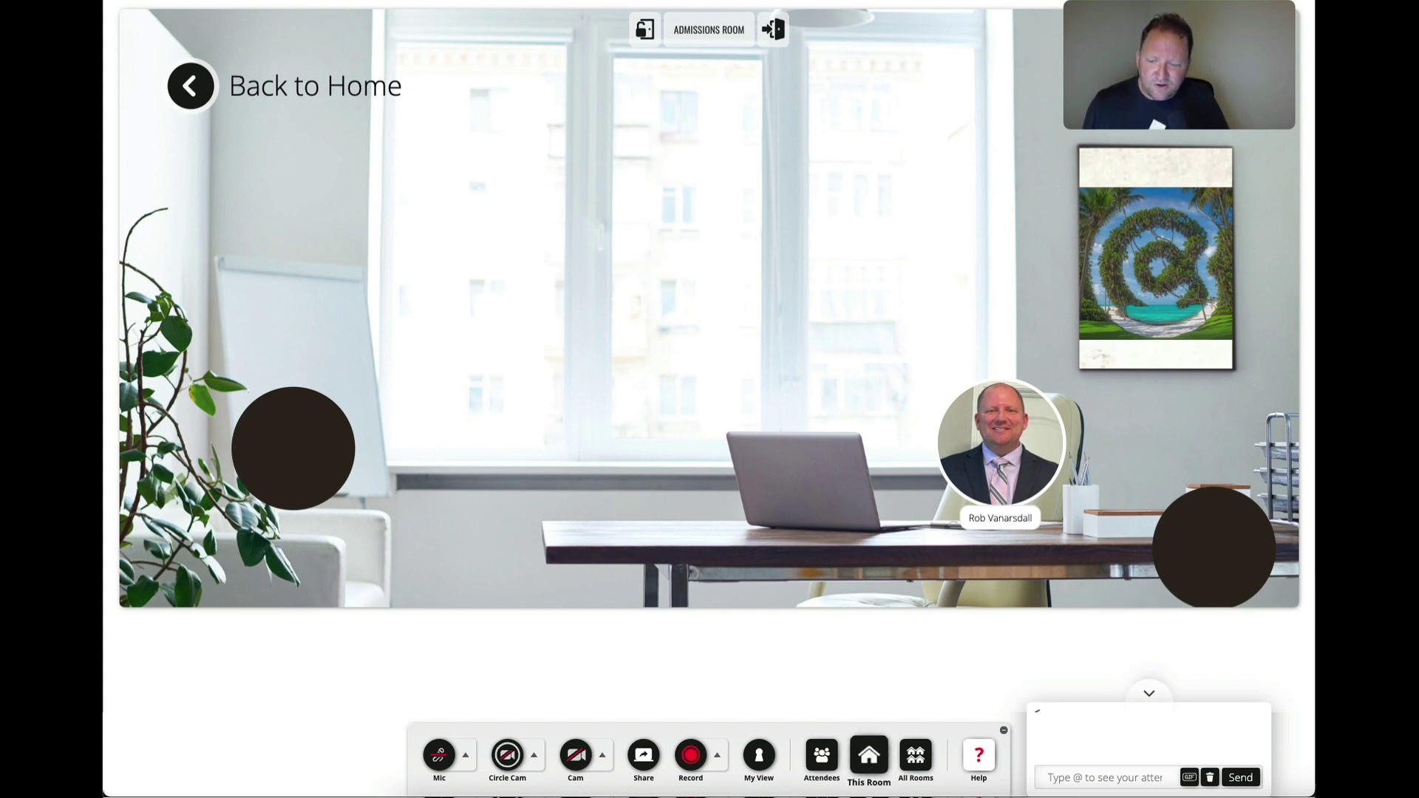
# Review the Admissions Room's settings for name, presets, privacy and layout, and close them.
pyautogui.click(871, 756)
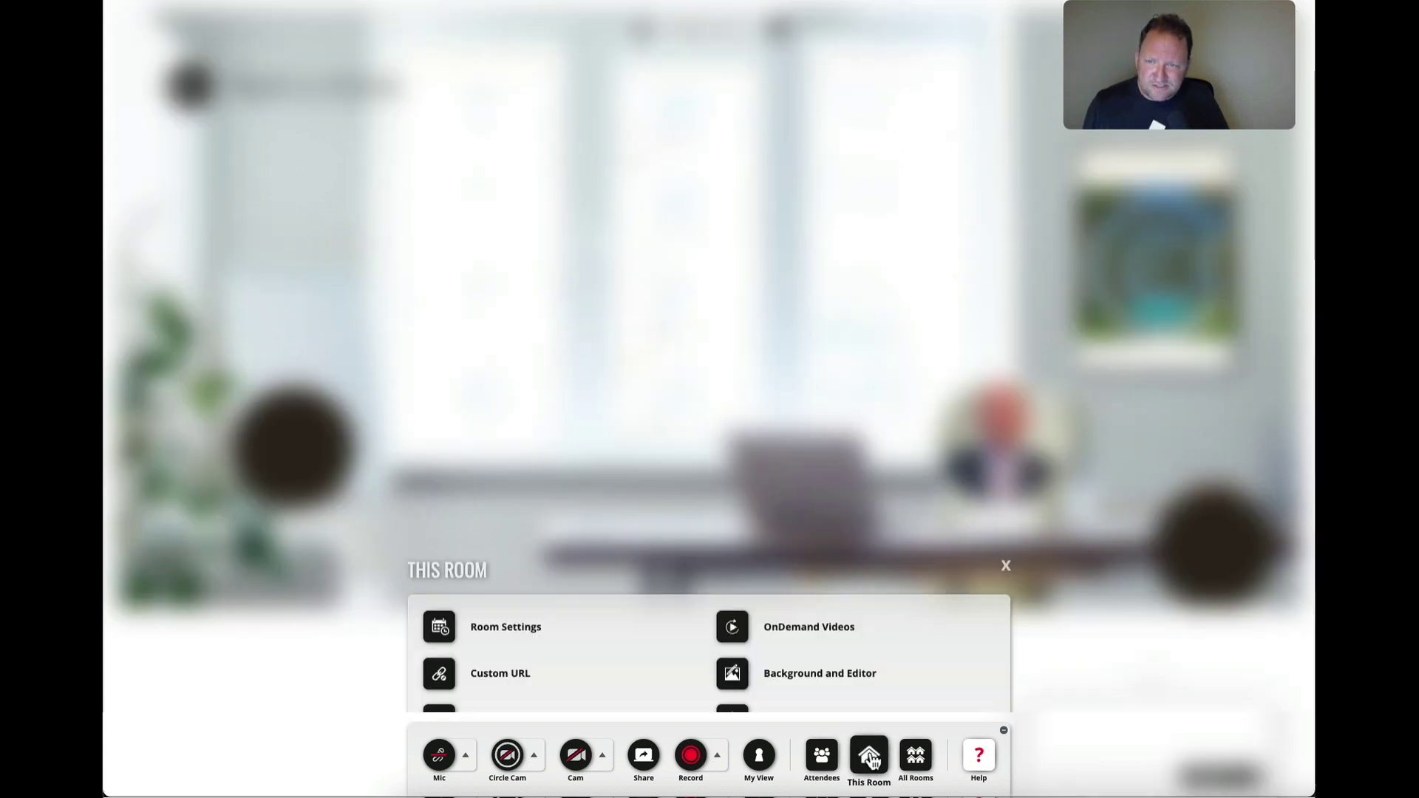
pyautogui.click(476, 634)
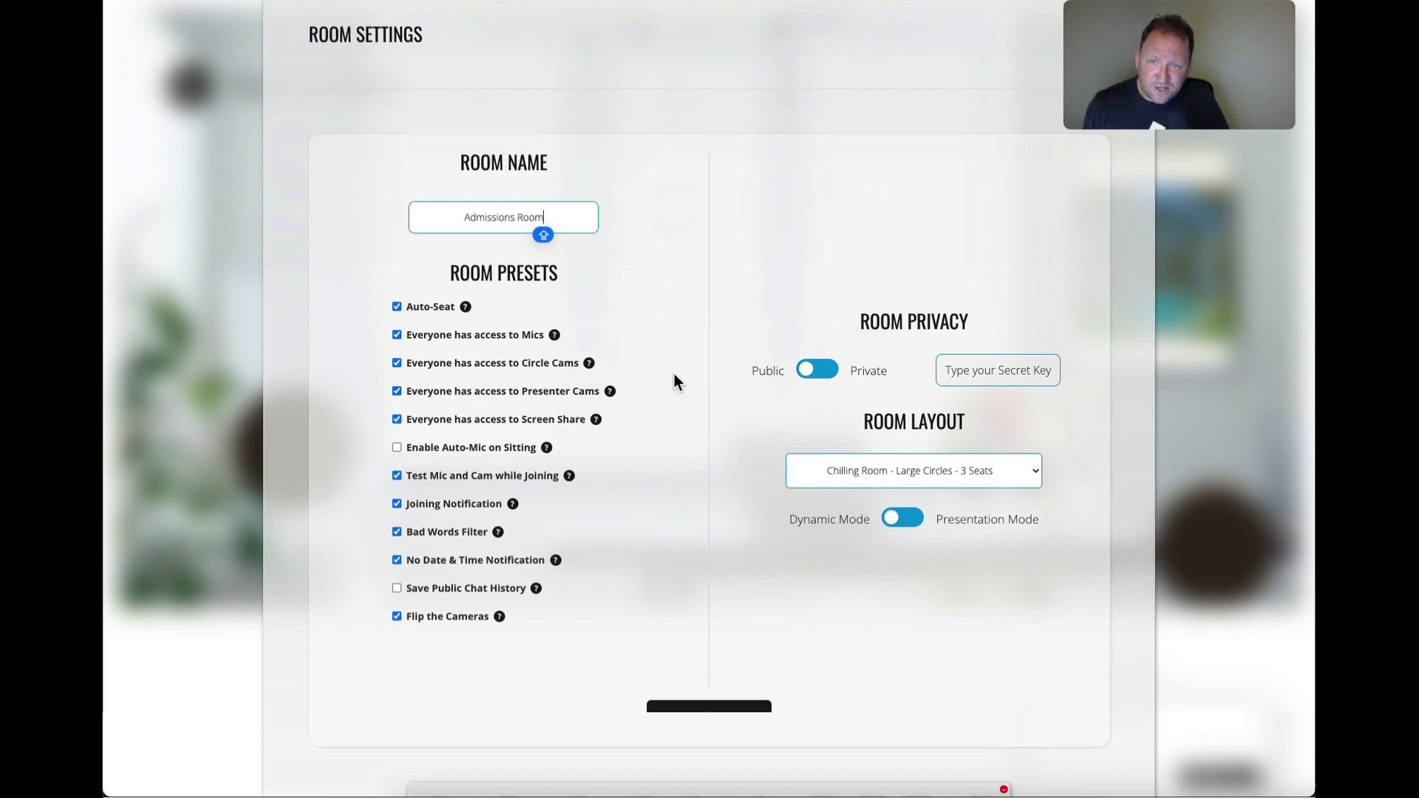
pyautogui.press('Return')
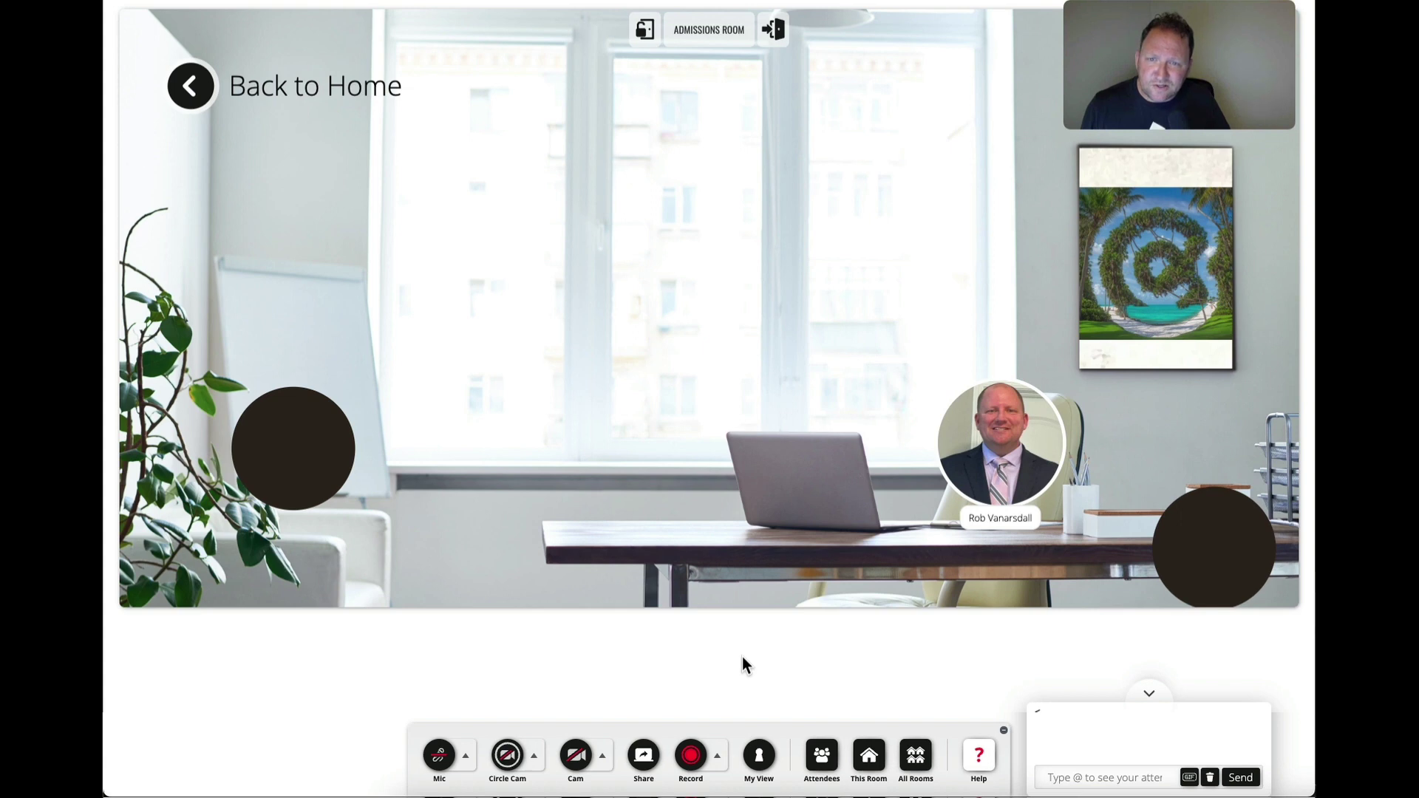
# Return to the headquarters lobby and enter the middle tutor's room through the tutoring room directory.
pyautogui.click(190, 100)
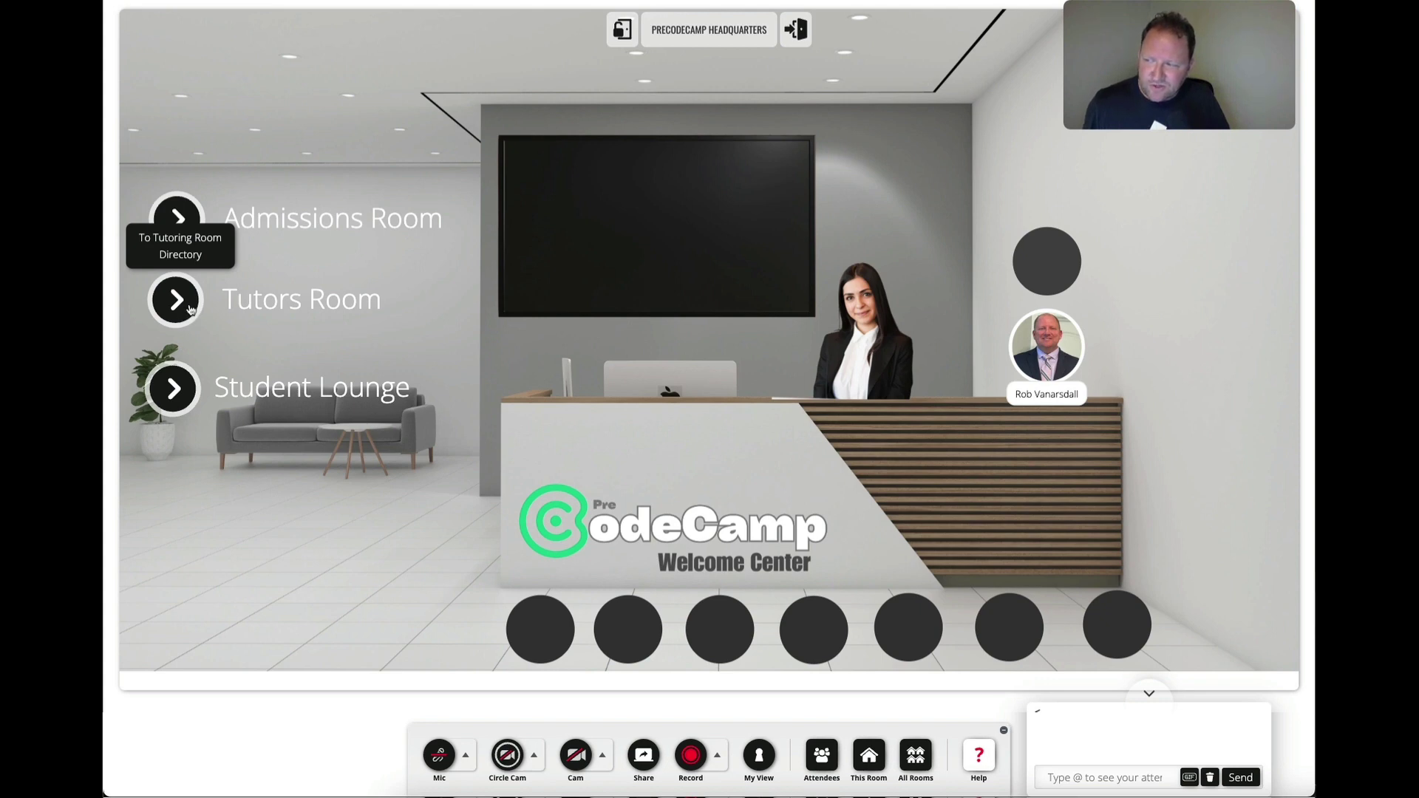
pyautogui.click(190, 310)
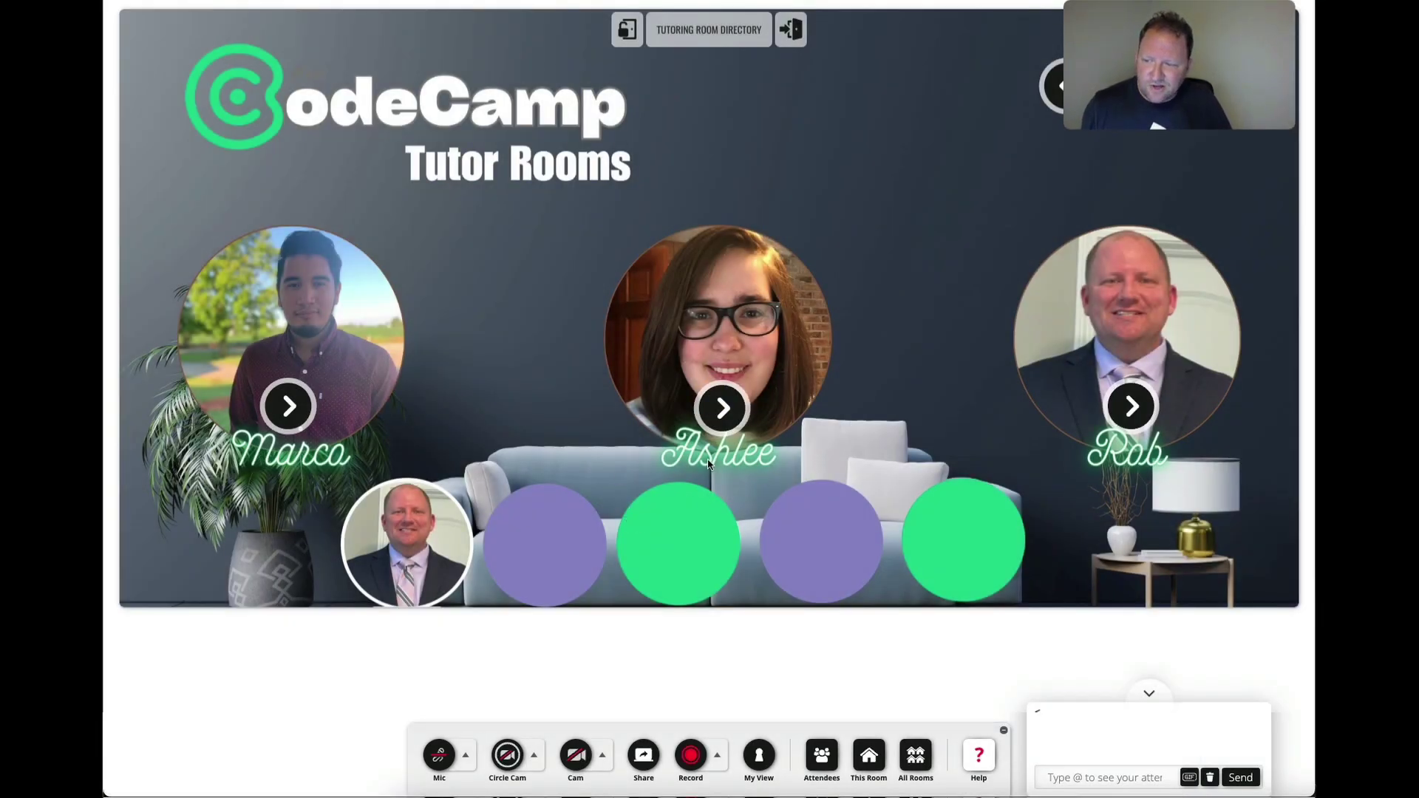
pyautogui.click(724, 411)
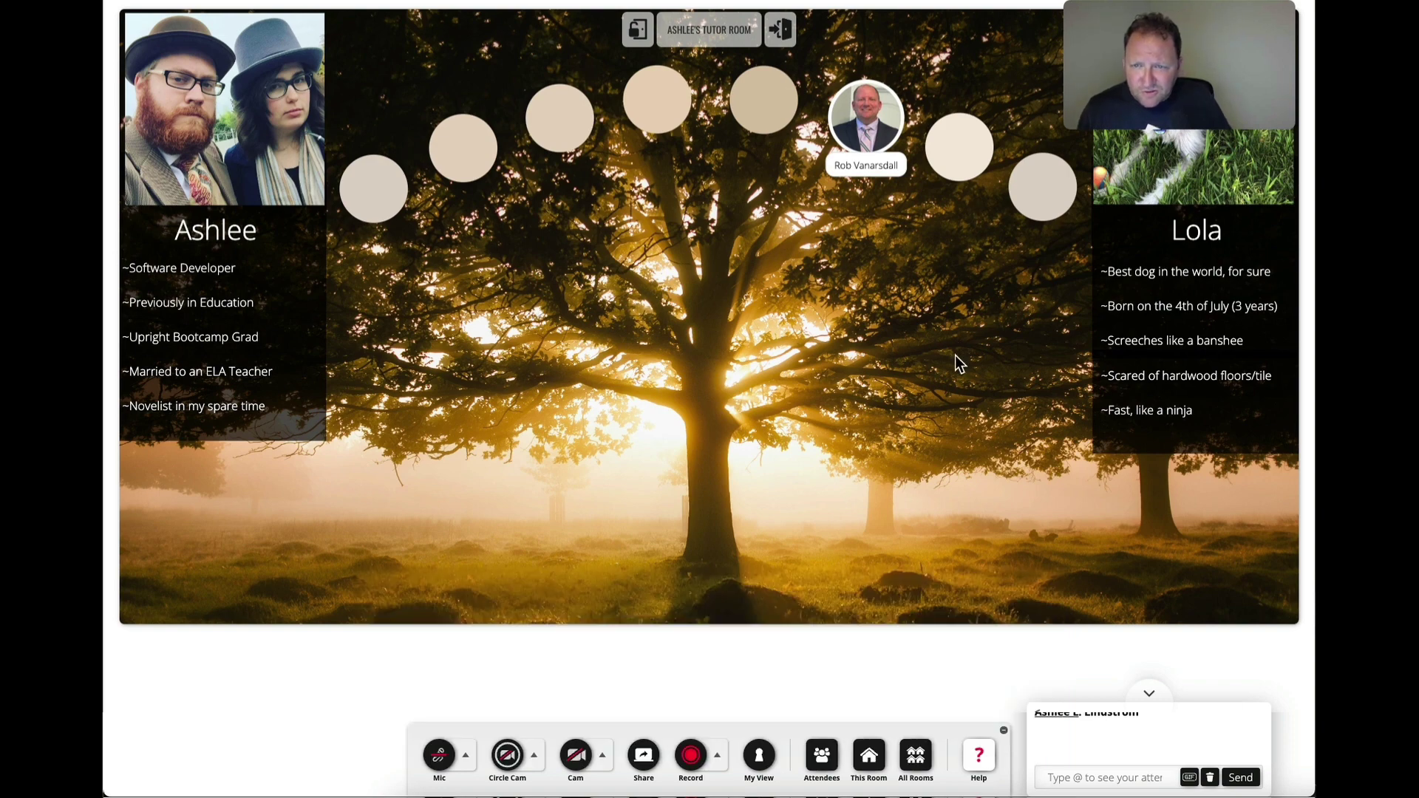
pyautogui.moveTo(1236, 46)
pyautogui.mouseDown()
pyautogui.moveTo(1236, 364)
pyautogui.moveTo(1236, 55)
pyautogui.mouseUp()
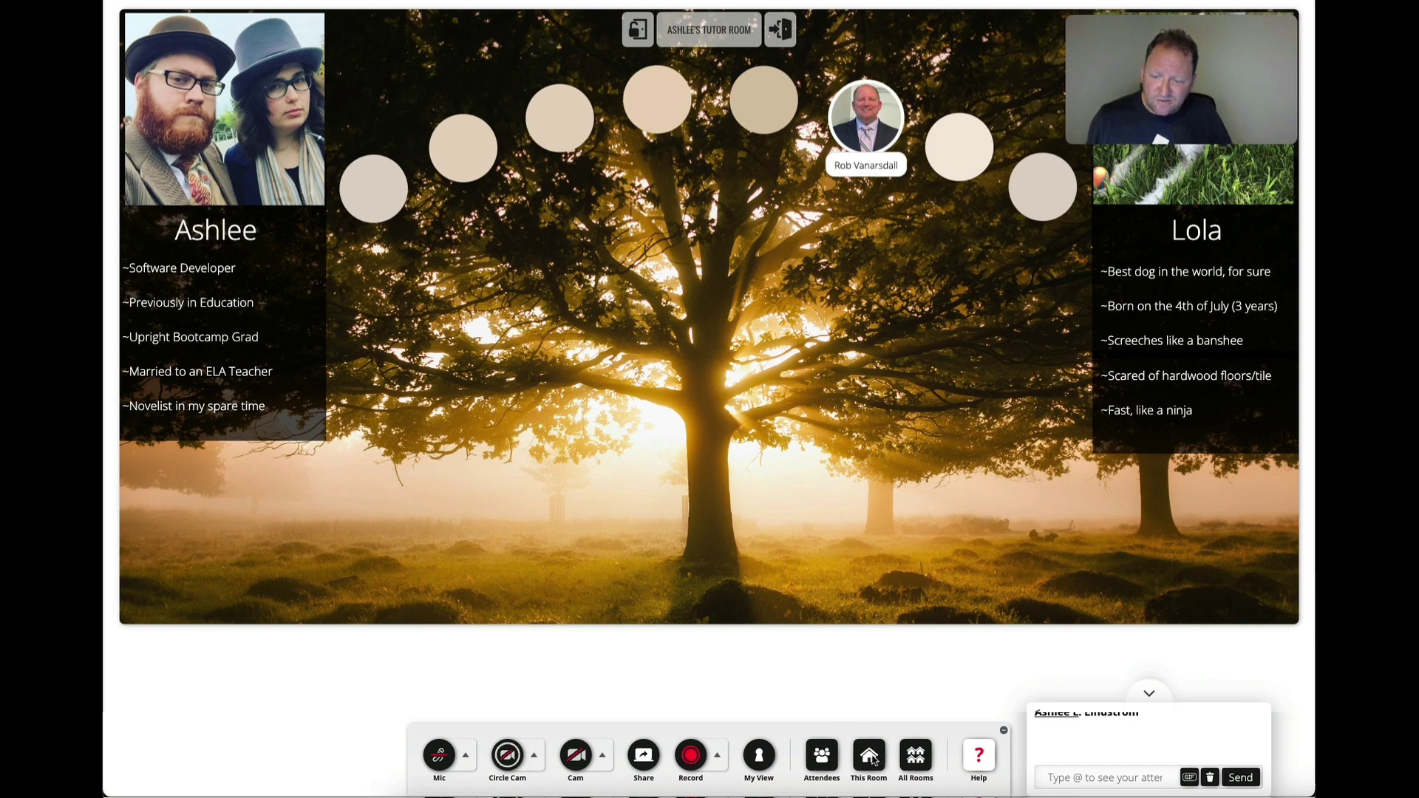
# Join the PreCodeCamp Headquarters room from the overview of all rooms.
pyautogui.click(916, 754)
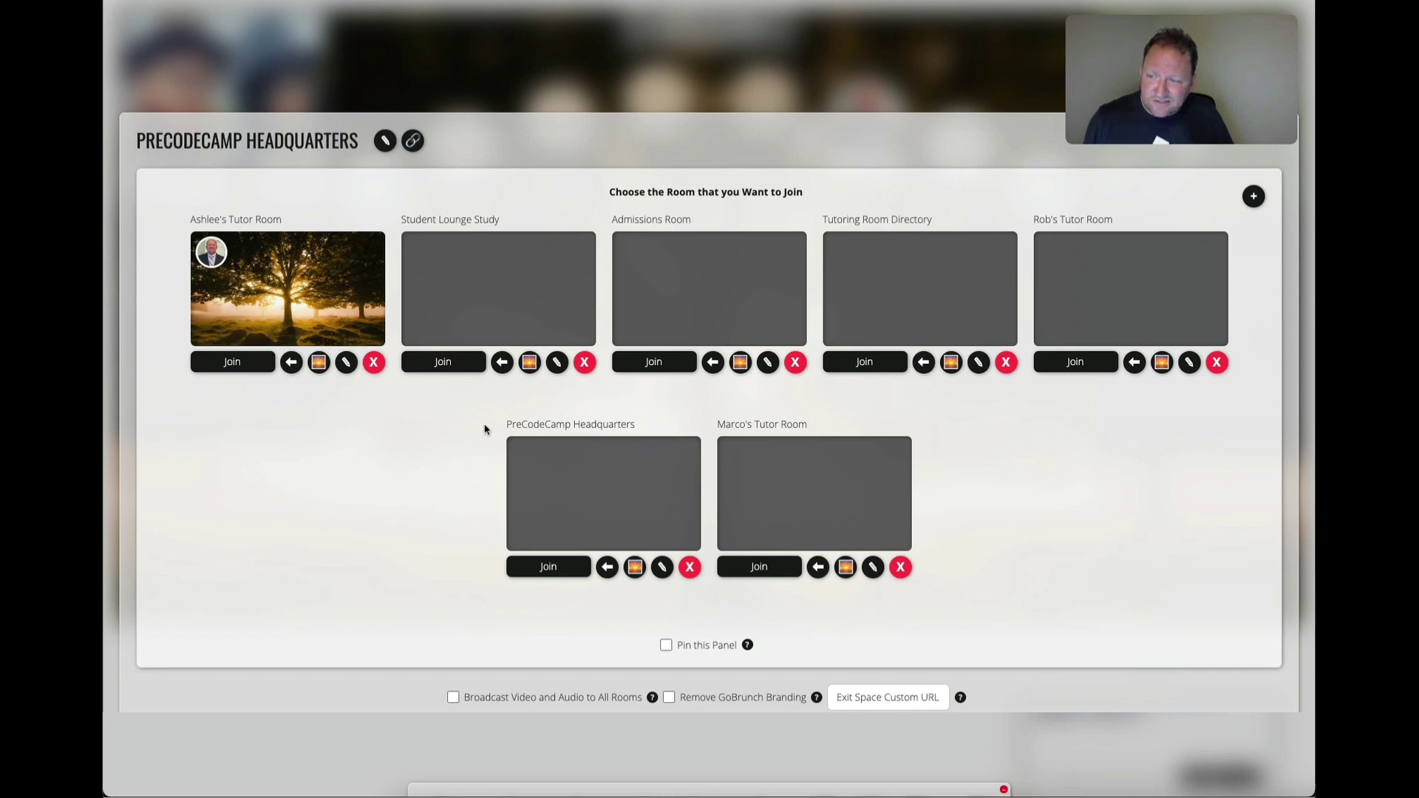
pyautogui.click(550, 571)
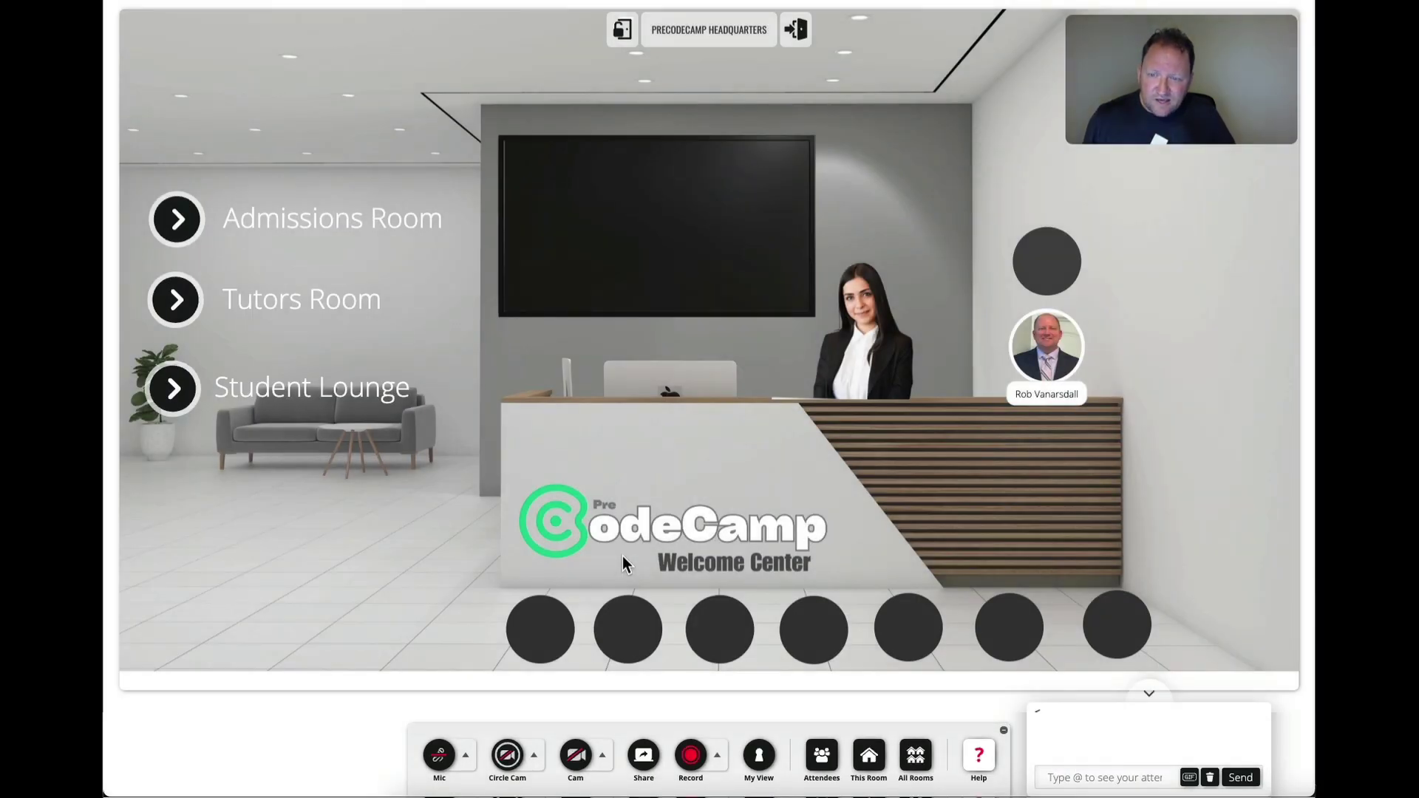
# Open the headquarters room in the background editor and nudge the first seating circle in the front row slightly upward.
pyautogui.click(870, 769)
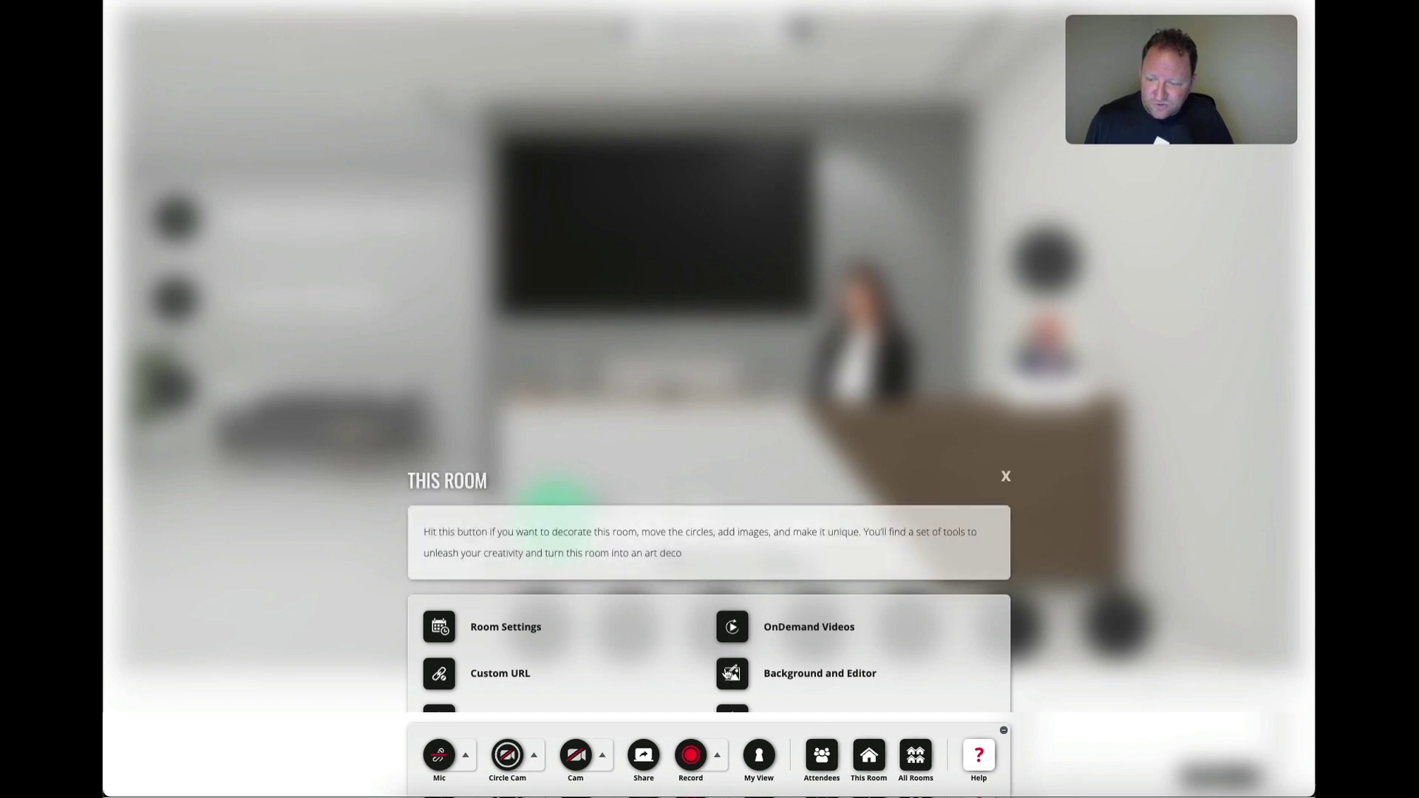
pyautogui.click(735, 670)
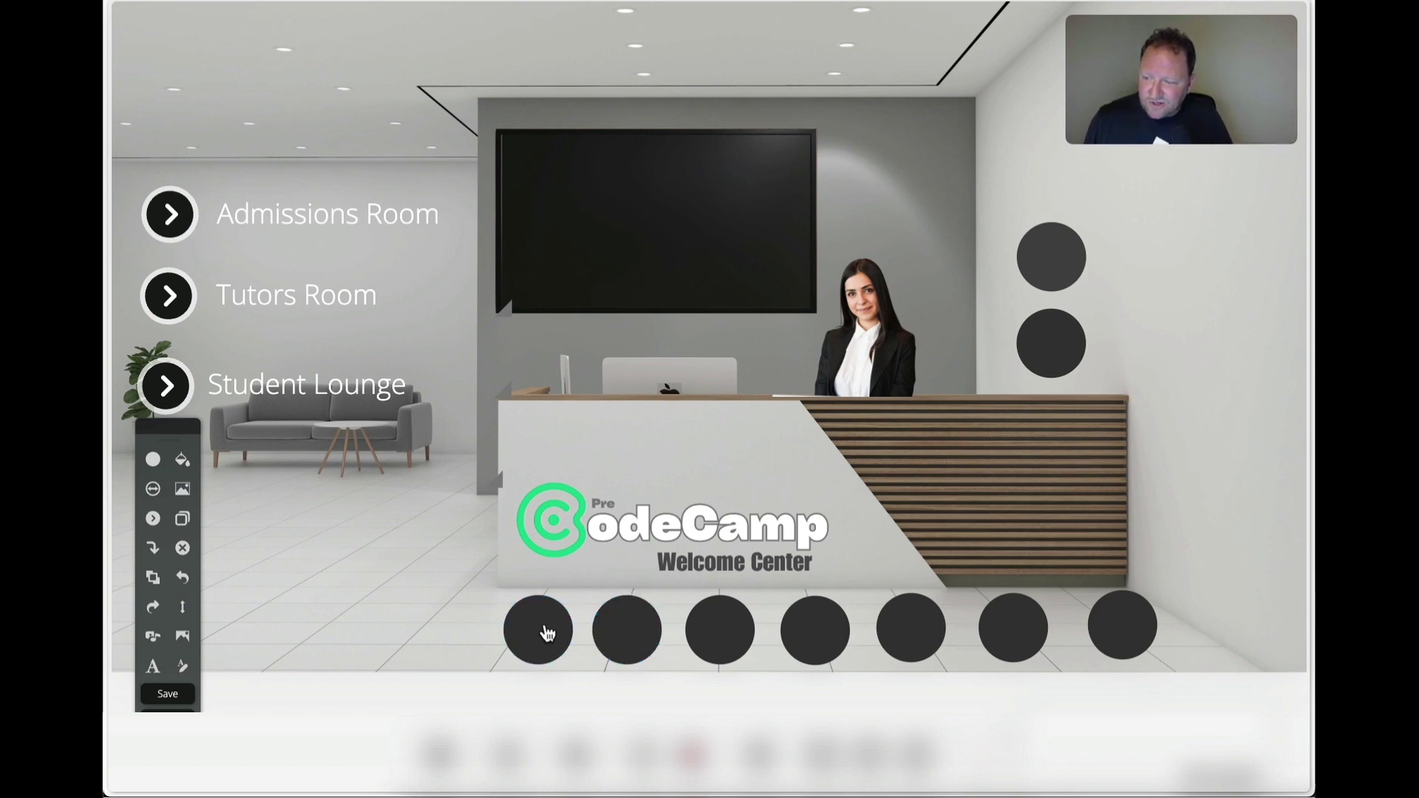
pyautogui.moveTo(547, 633)
pyautogui.mouseDown()
pyautogui.moveTo(532, 629)
pyautogui.moveTo(552, 628)
pyautogui.mouseUp()
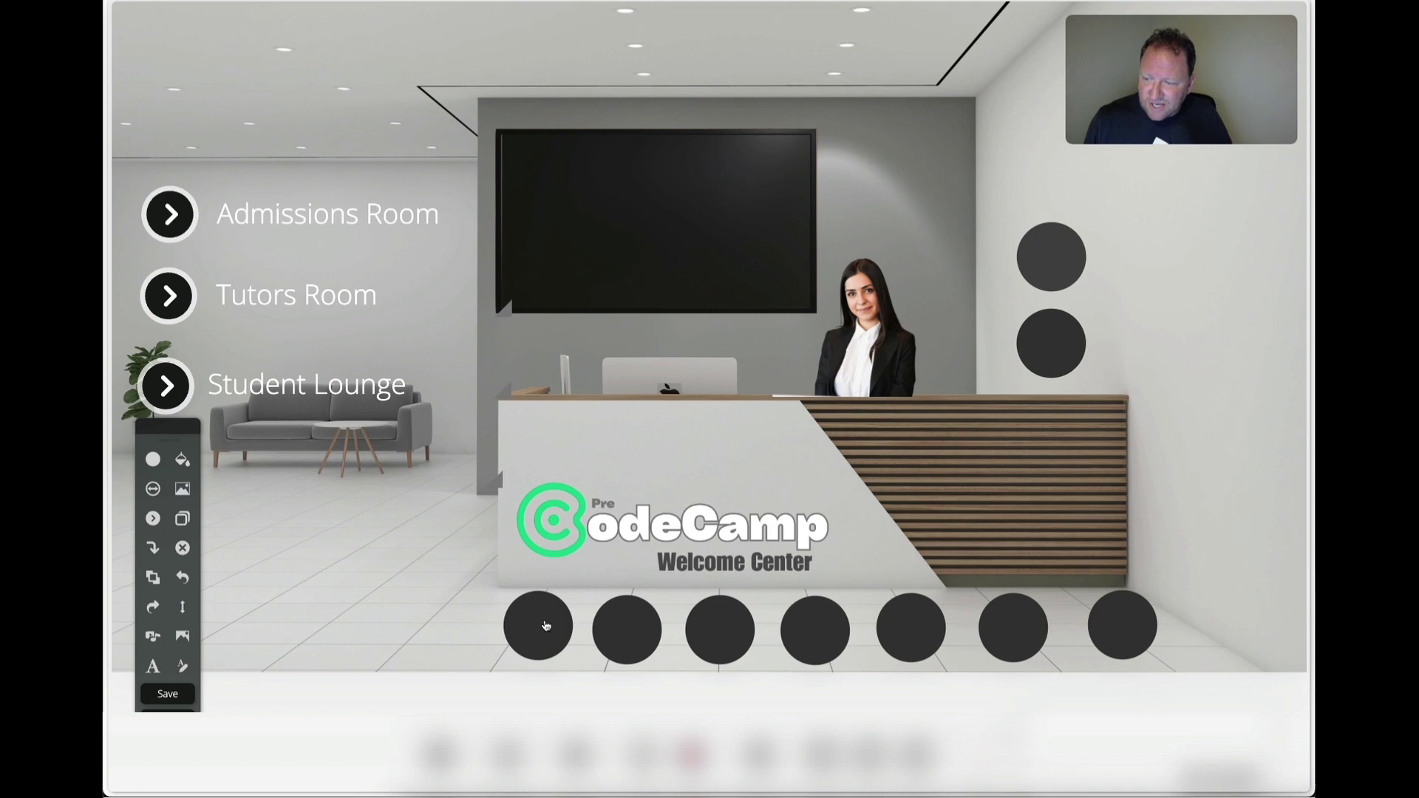
pyautogui.click(620, 629)
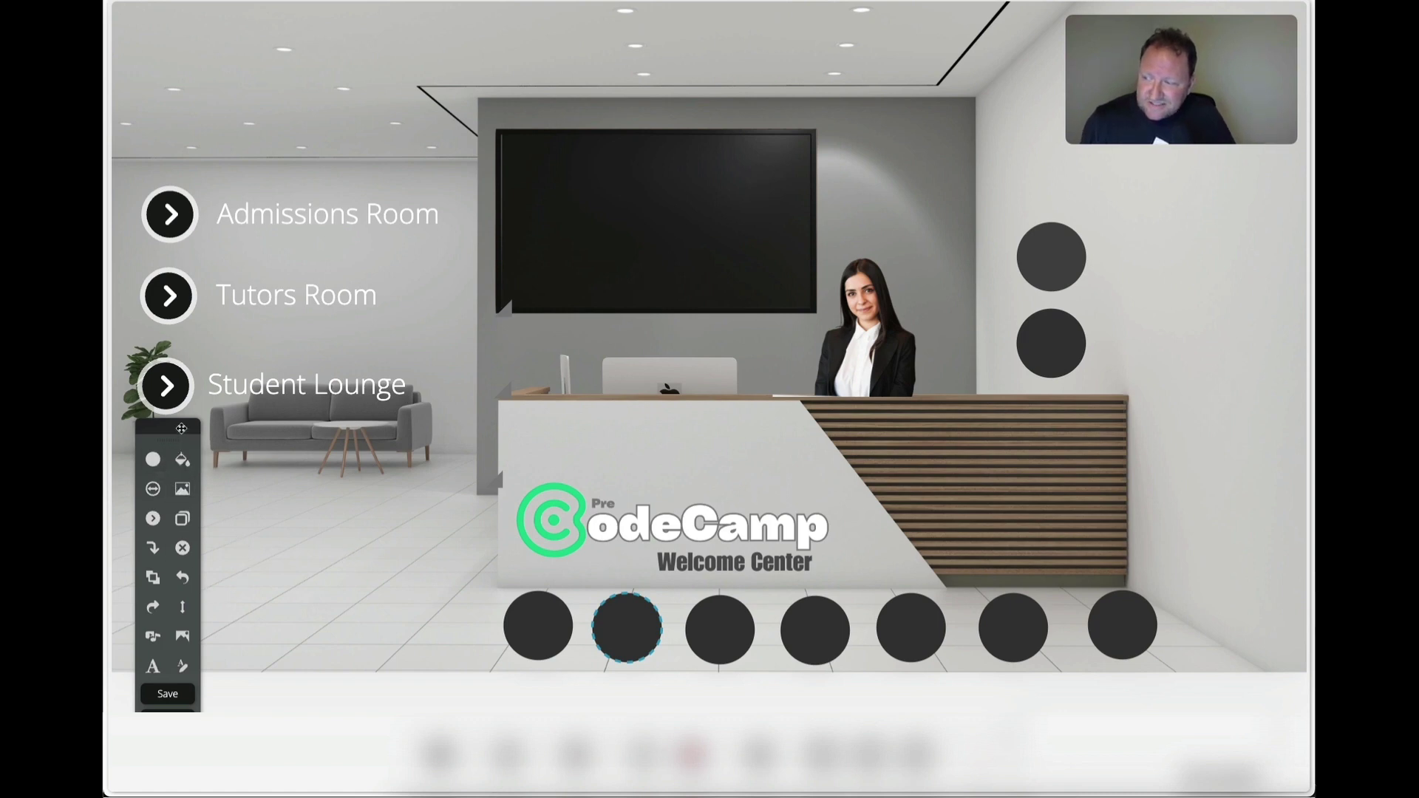
pyautogui.moveTo(180, 429); pyautogui.dragTo(186, 434)
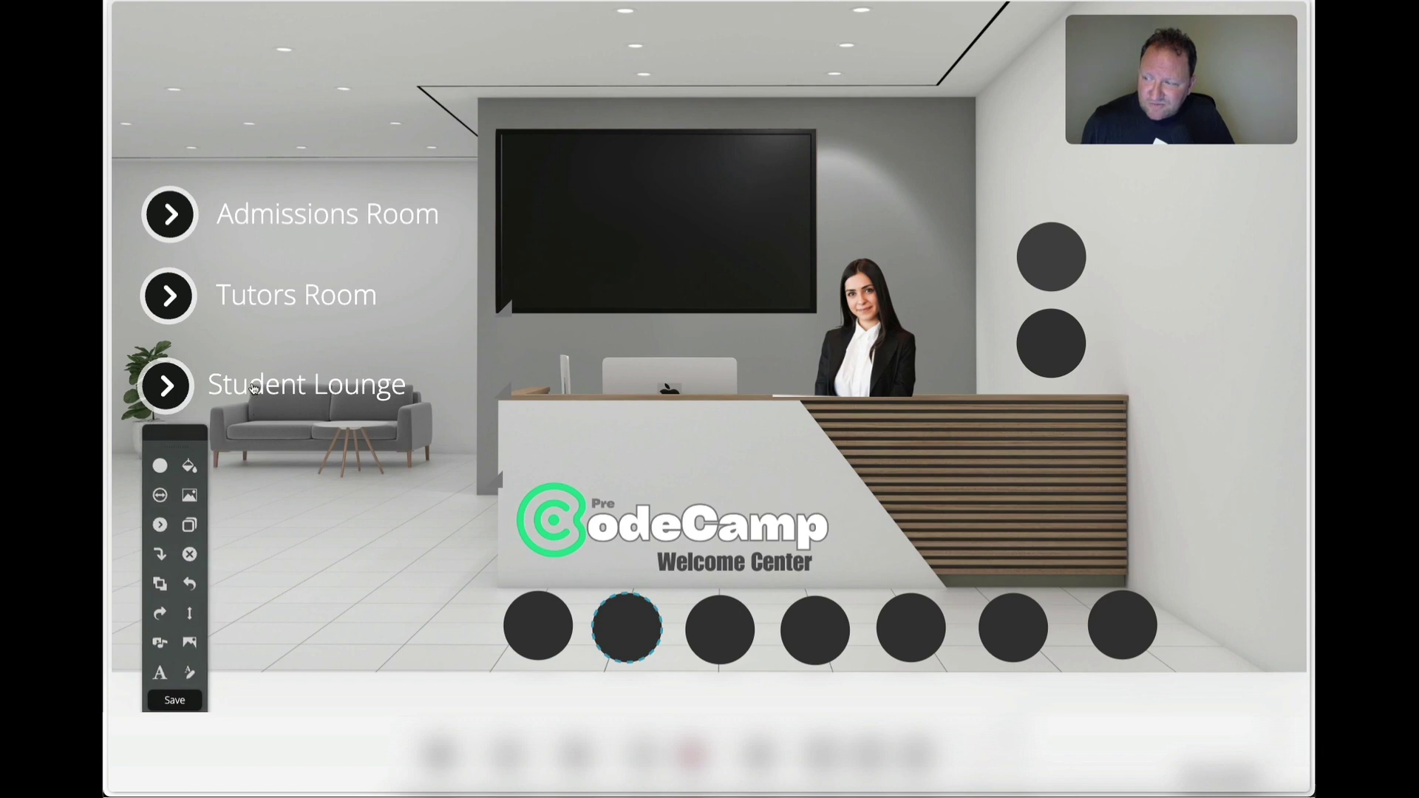
# Rotate the Student Lounge navigation arrow through a full turn so it points right again.
pyautogui.click(178, 386)
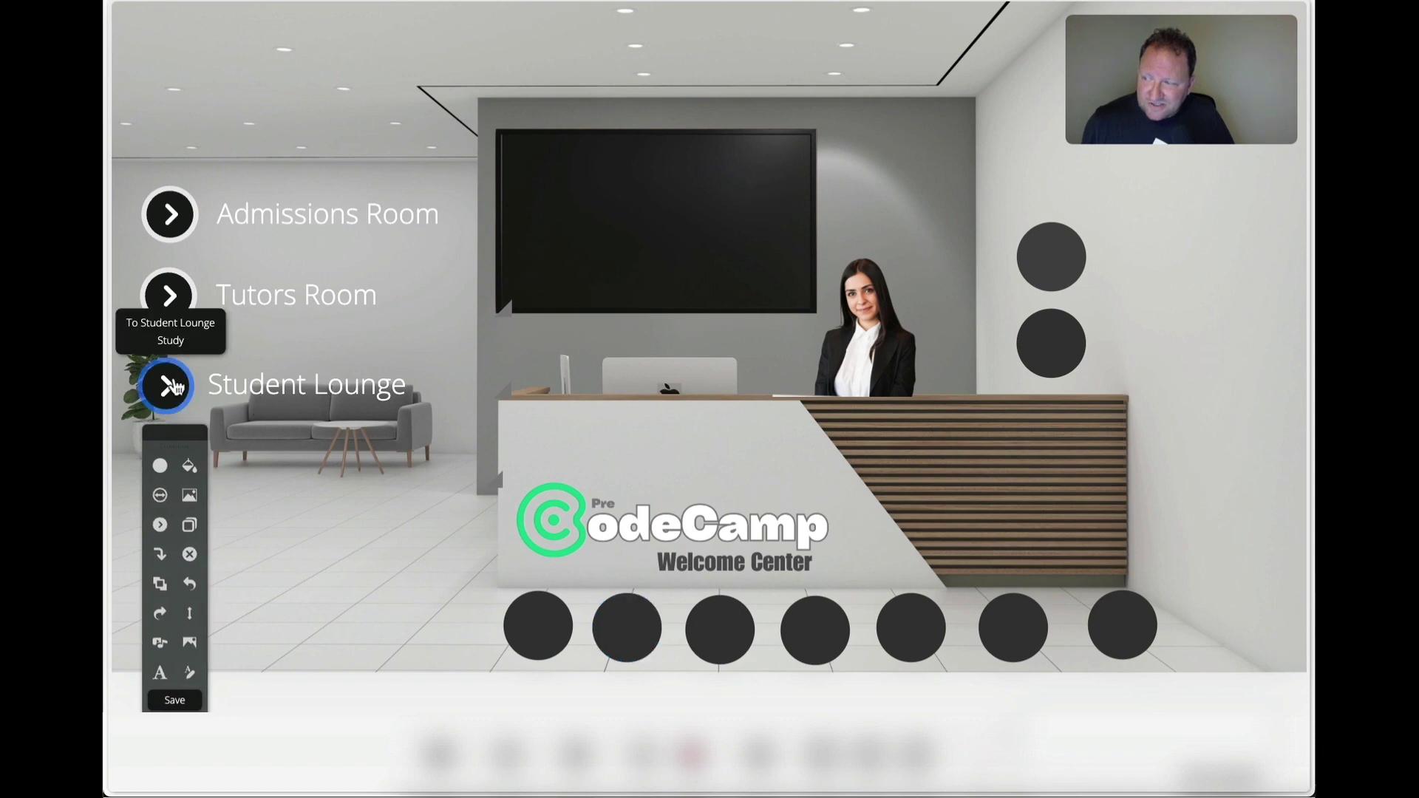
pyautogui.click(161, 558)
pyautogui.click(161, 558)
pyautogui.click(161, 558)
pyautogui.click(161, 558)
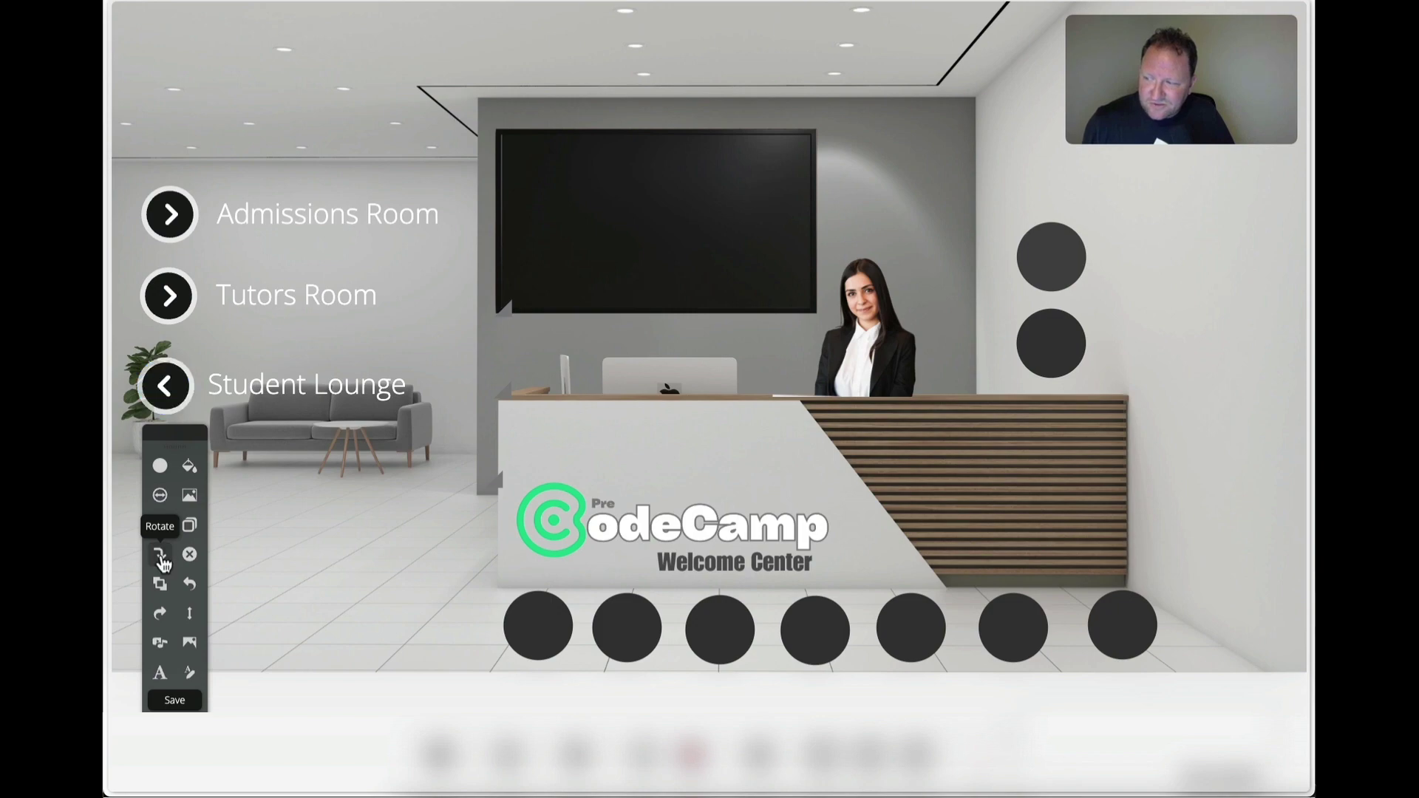
pyautogui.click(162, 558)
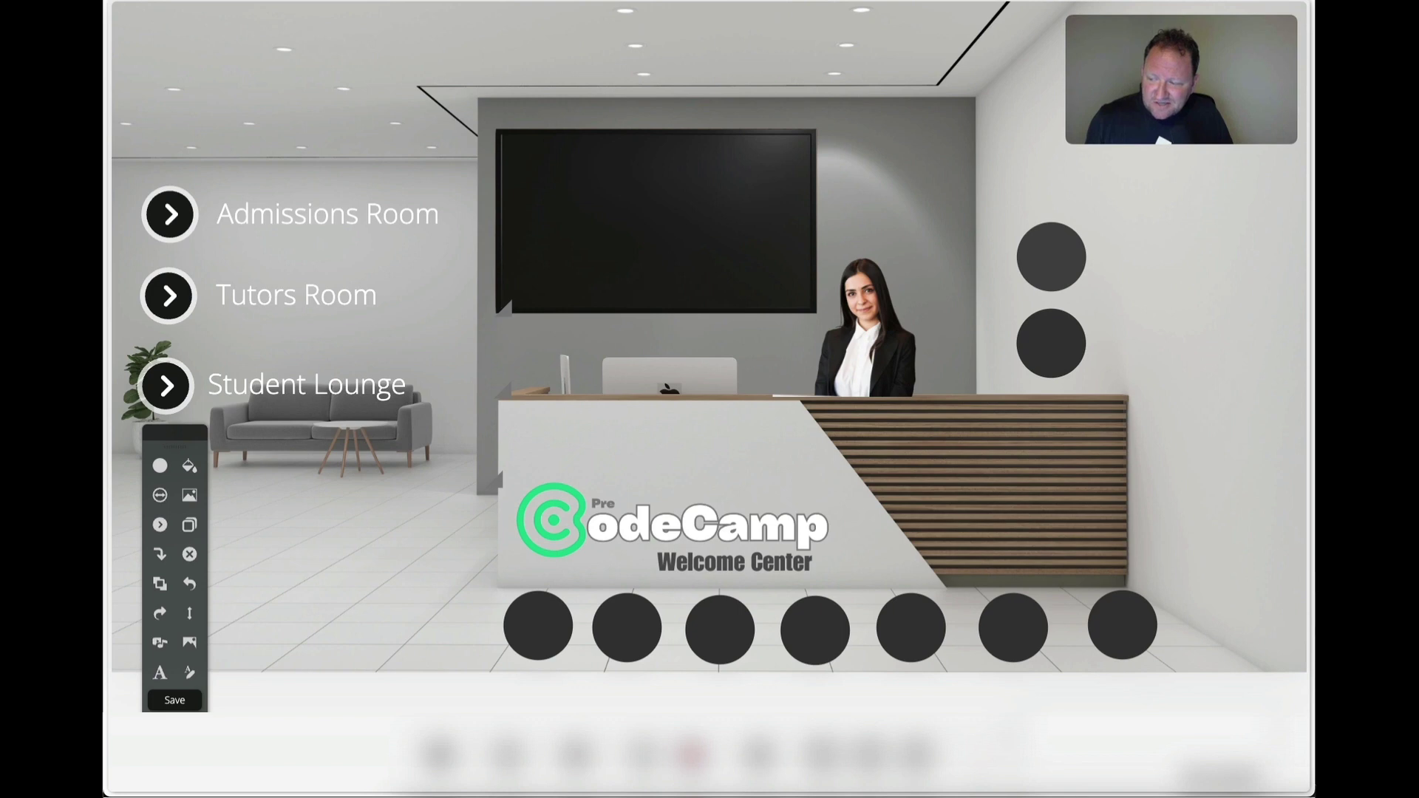
# Save the headquarters room layout and leave the background editor.
pyautogui.click(174, 700)
pyautogui.click(694, 458)
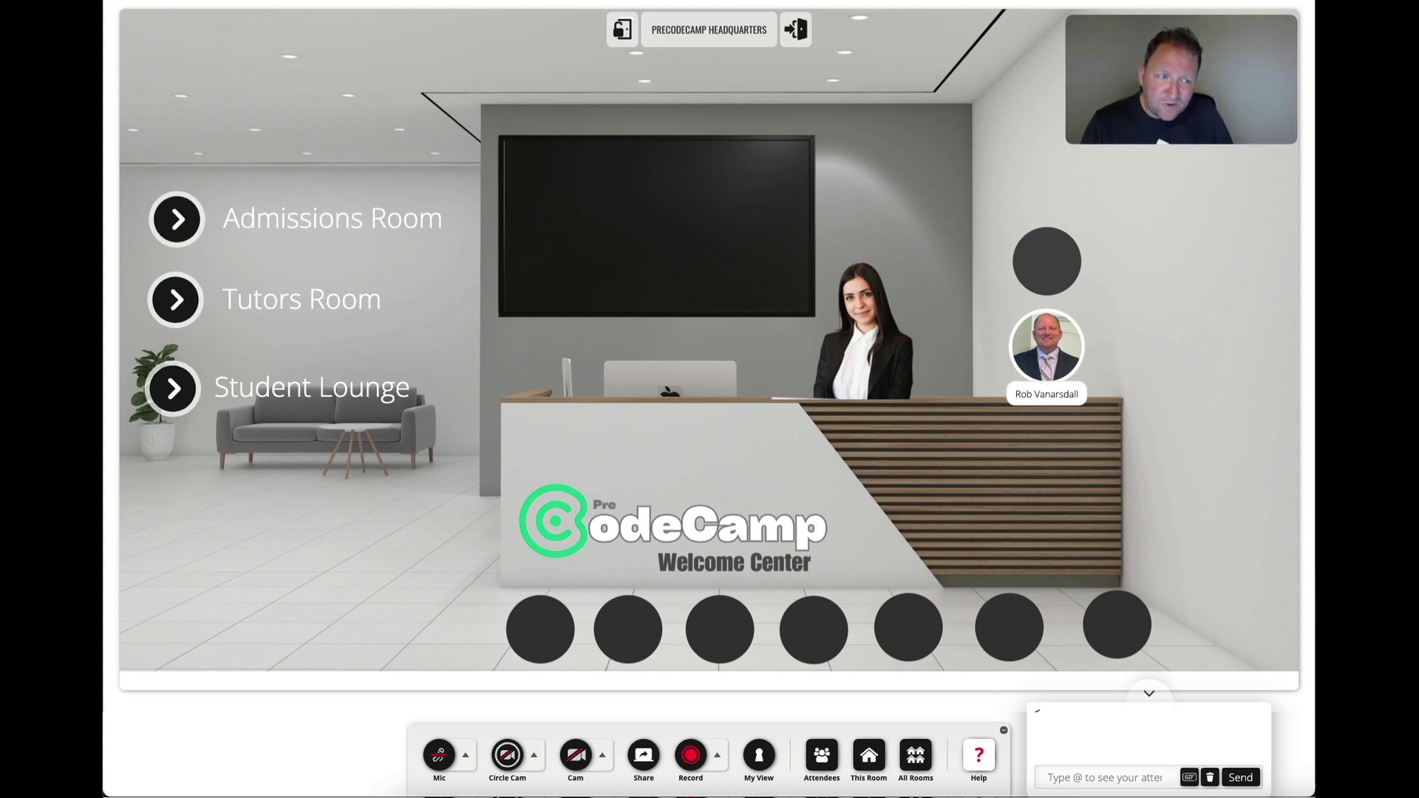
# Join the last tutor room in the first row of the room overview, and switch between several seats at its table.
pyautogui.click(914, 762)
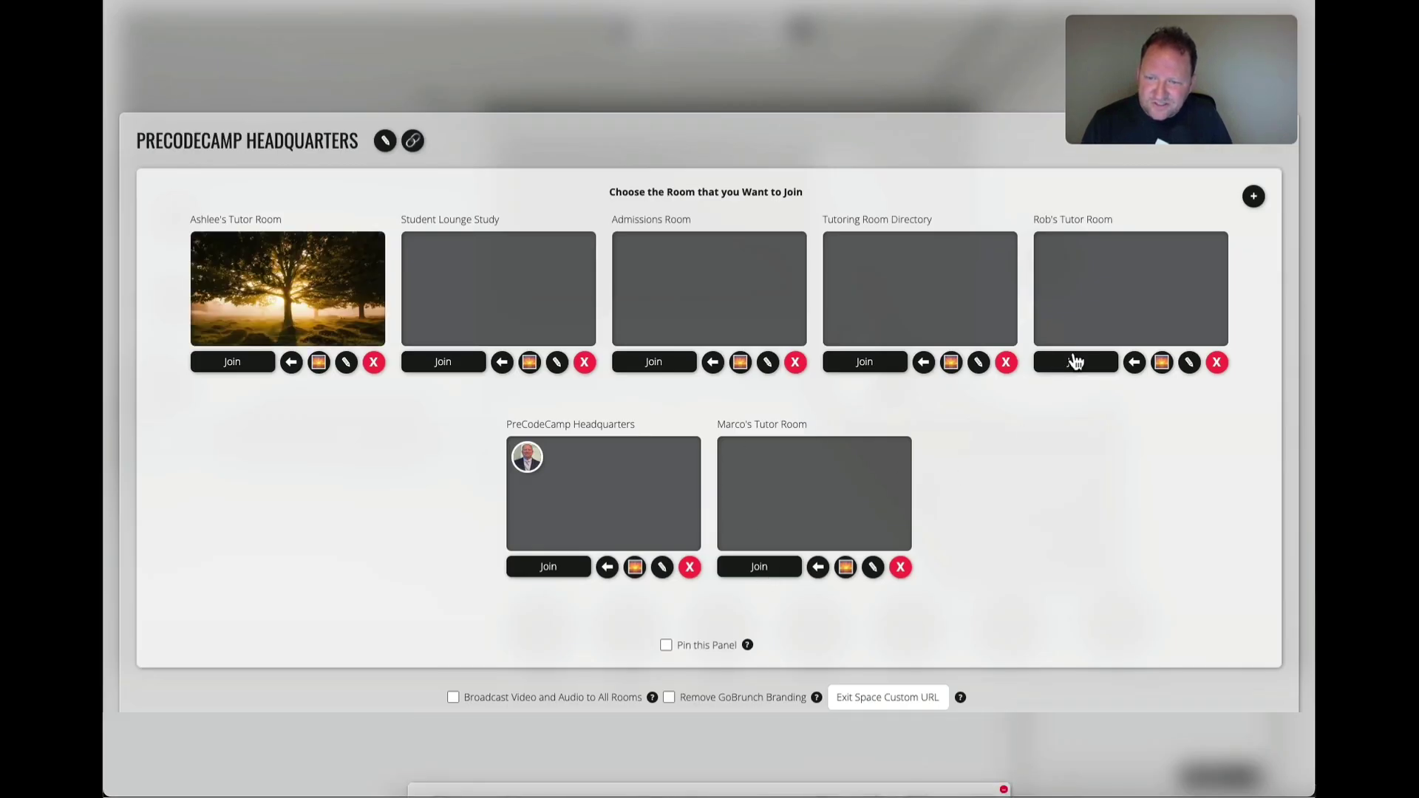
pyautogui.click(1057, 372)
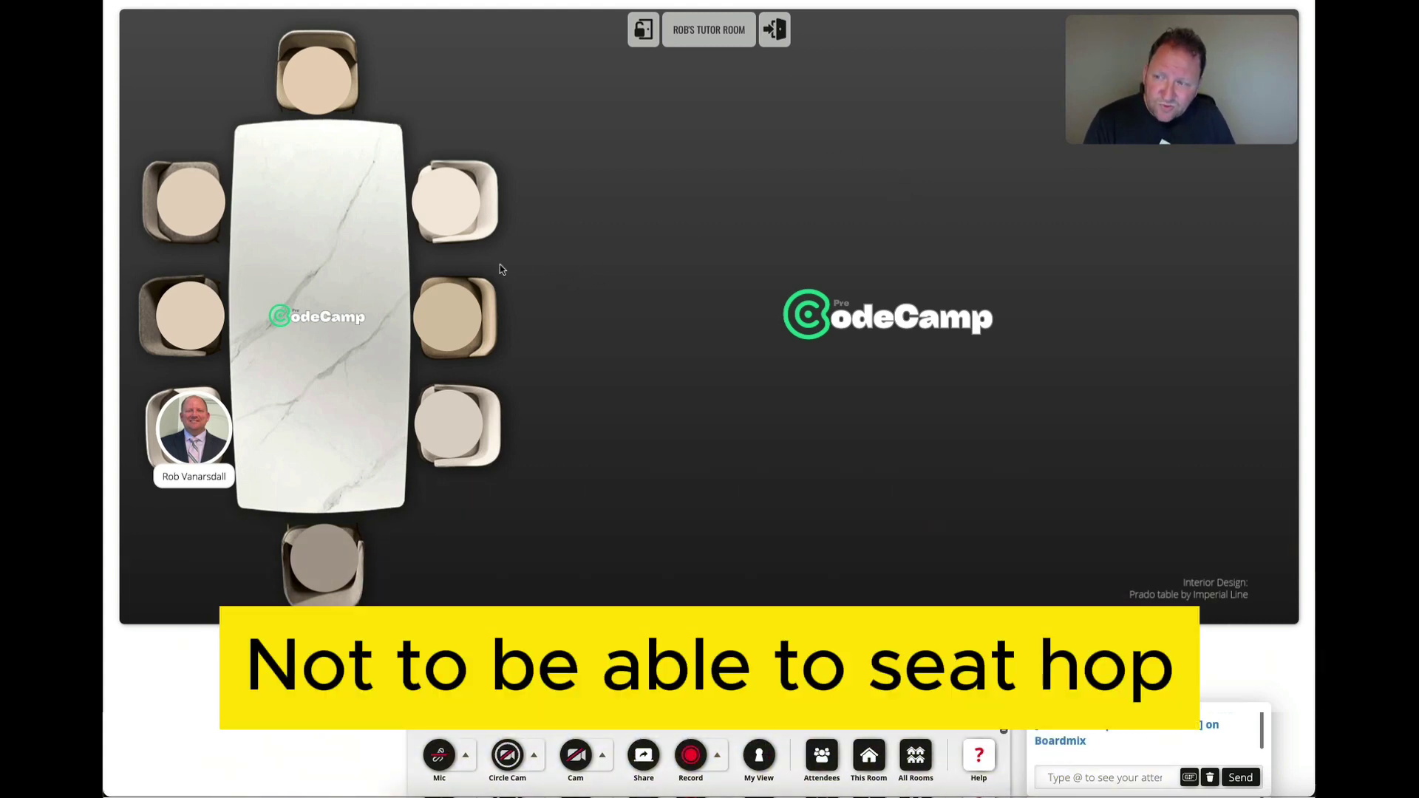
pyautogui.click(448, 203)
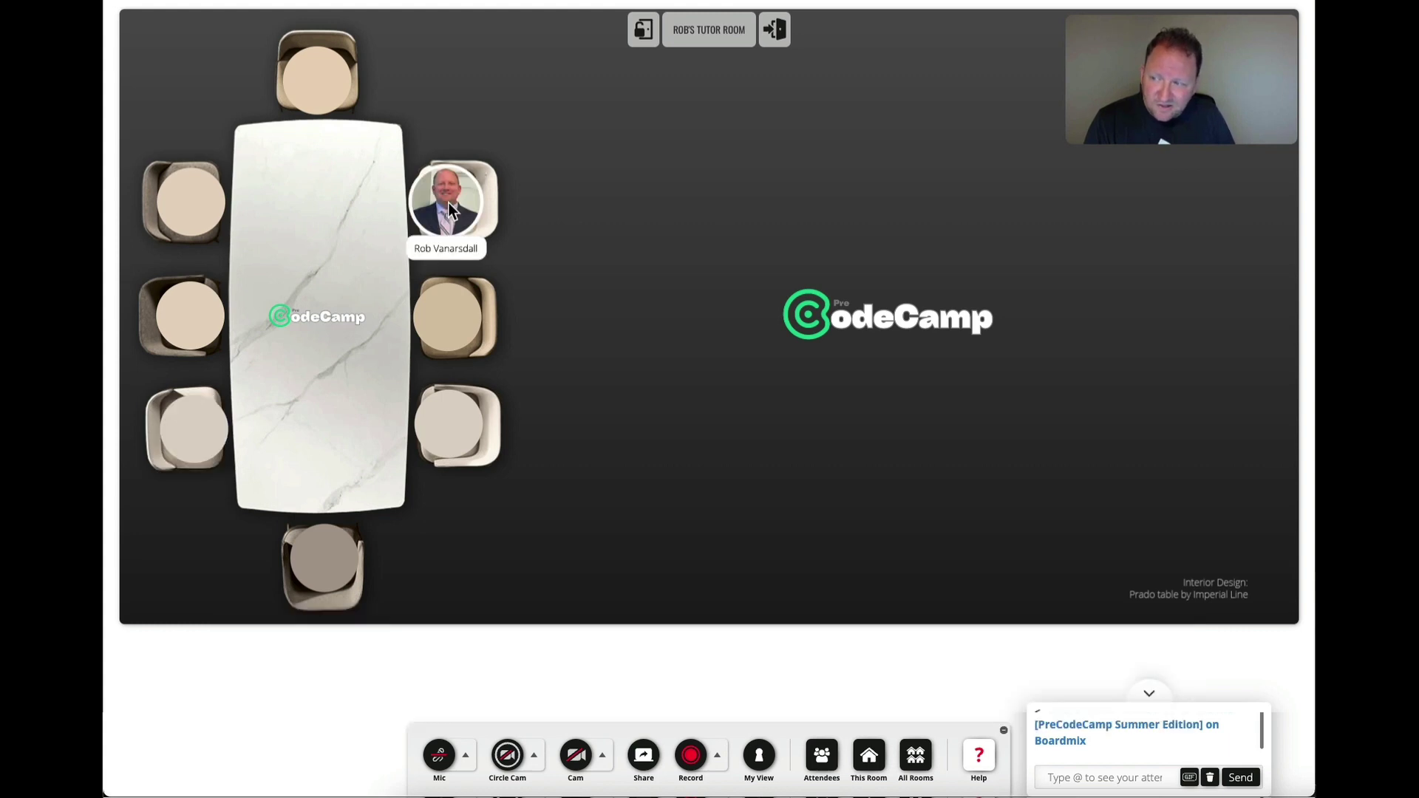
pyautogui.click(201, 212)
pyautogui.click(455, 416)
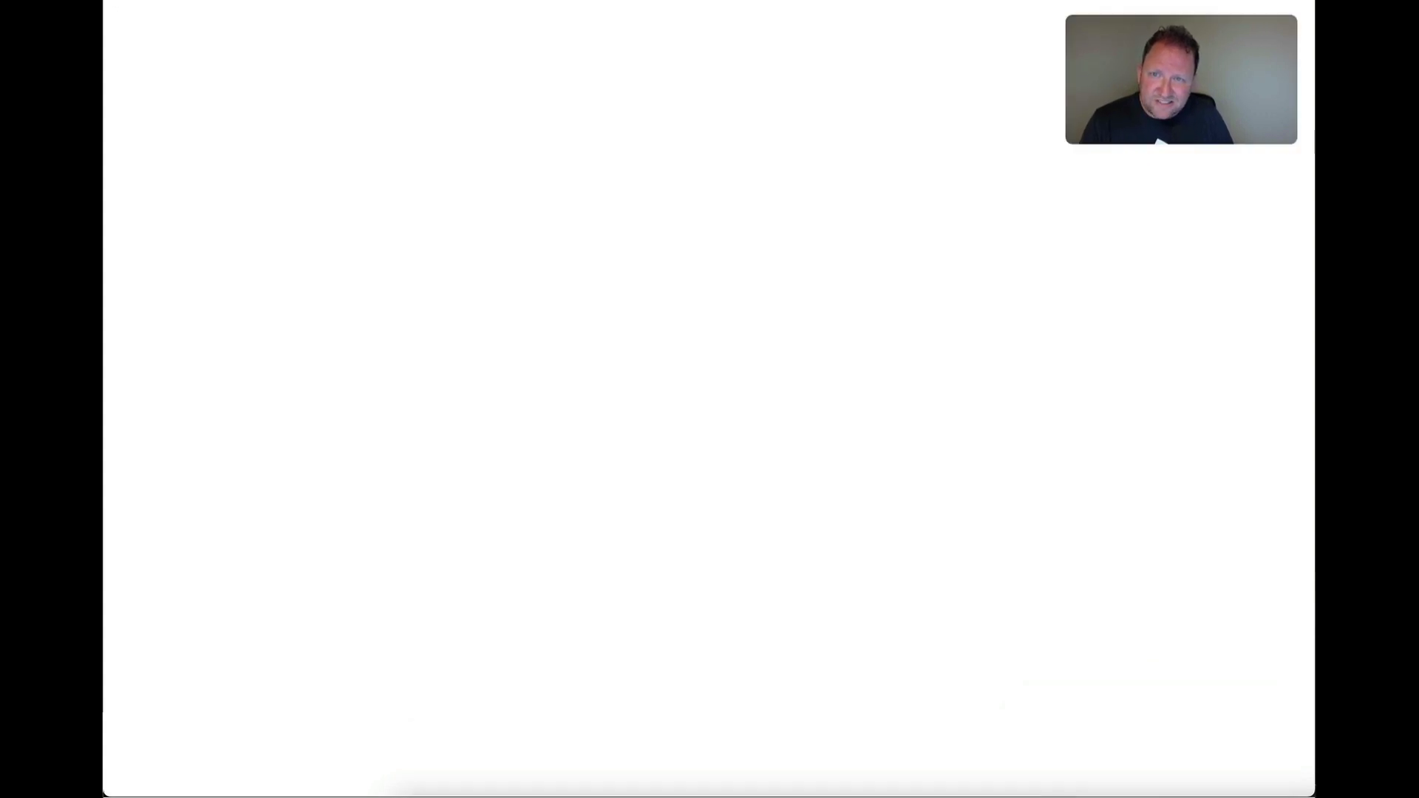
# Switch to the GoBrunch deal page on AppSumo and examine the overview, the three license tiers and the features included in all plans.
pyautogui.hotkey('ctrl', 'Tab')
pyautogui.scroll(-2, 631, 556)
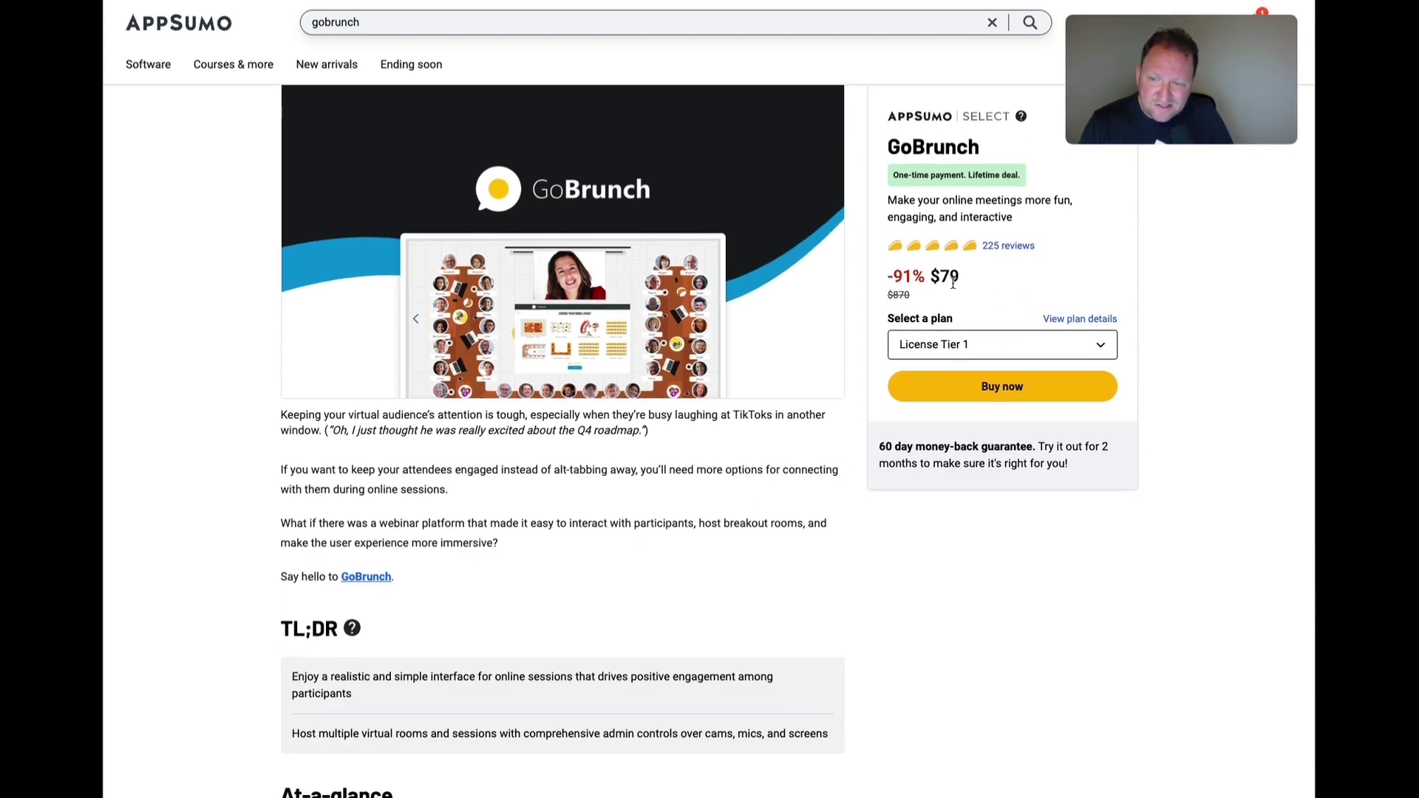
pyautogui.scroll(-10, 738, 524)
pyautogui.scroll(-20, 738, 524)
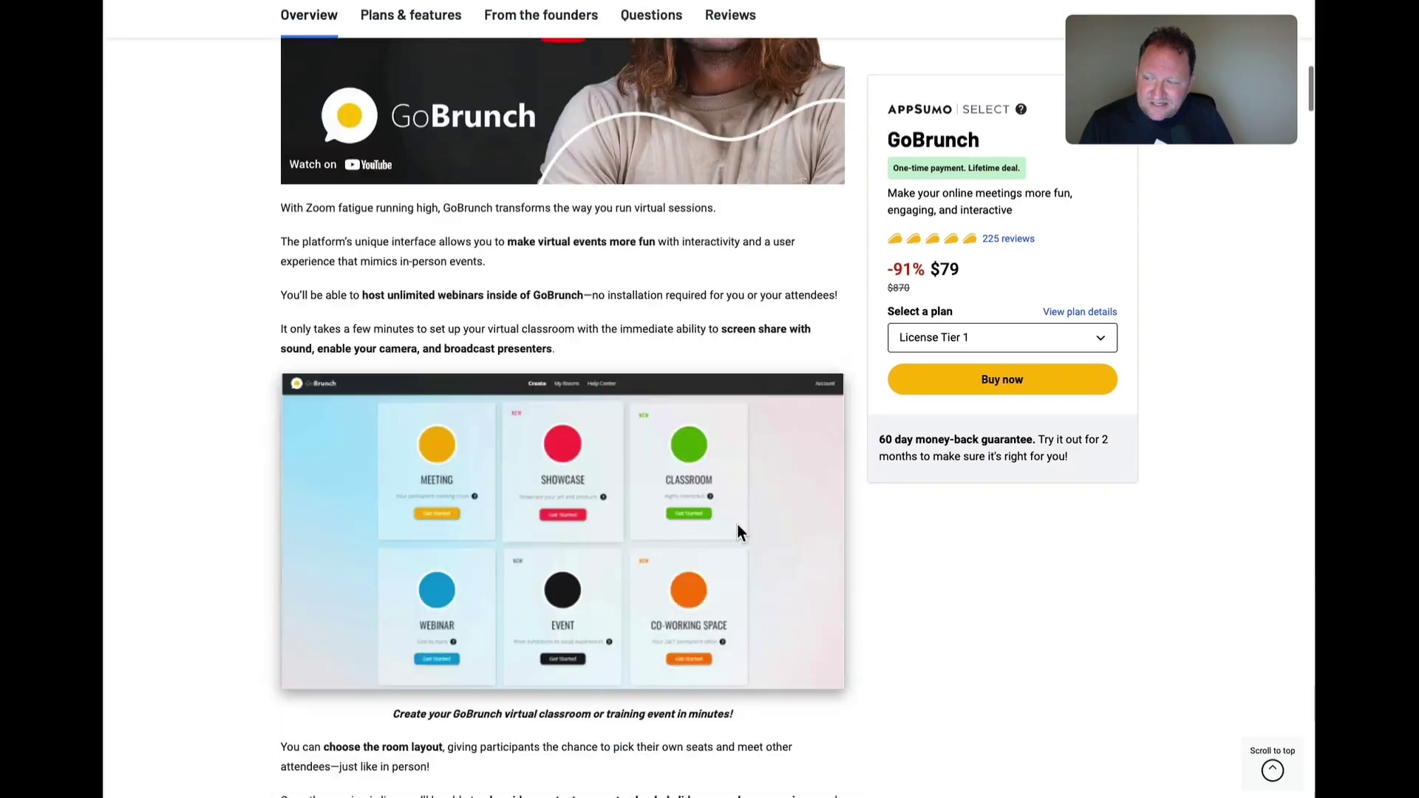
pyautogui.scroll(-20, 738, 525)
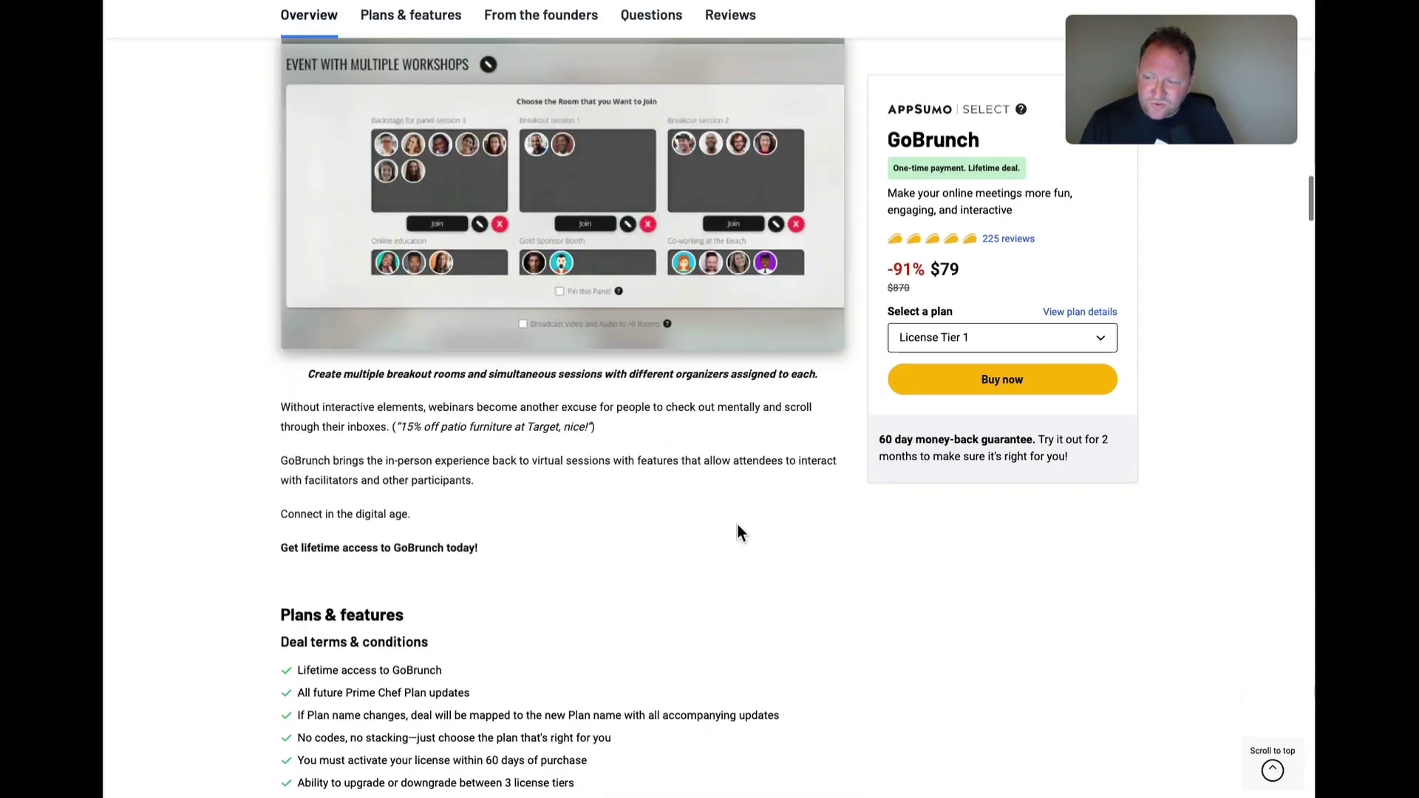
pyautogui.scroll(-4, 738, 525)
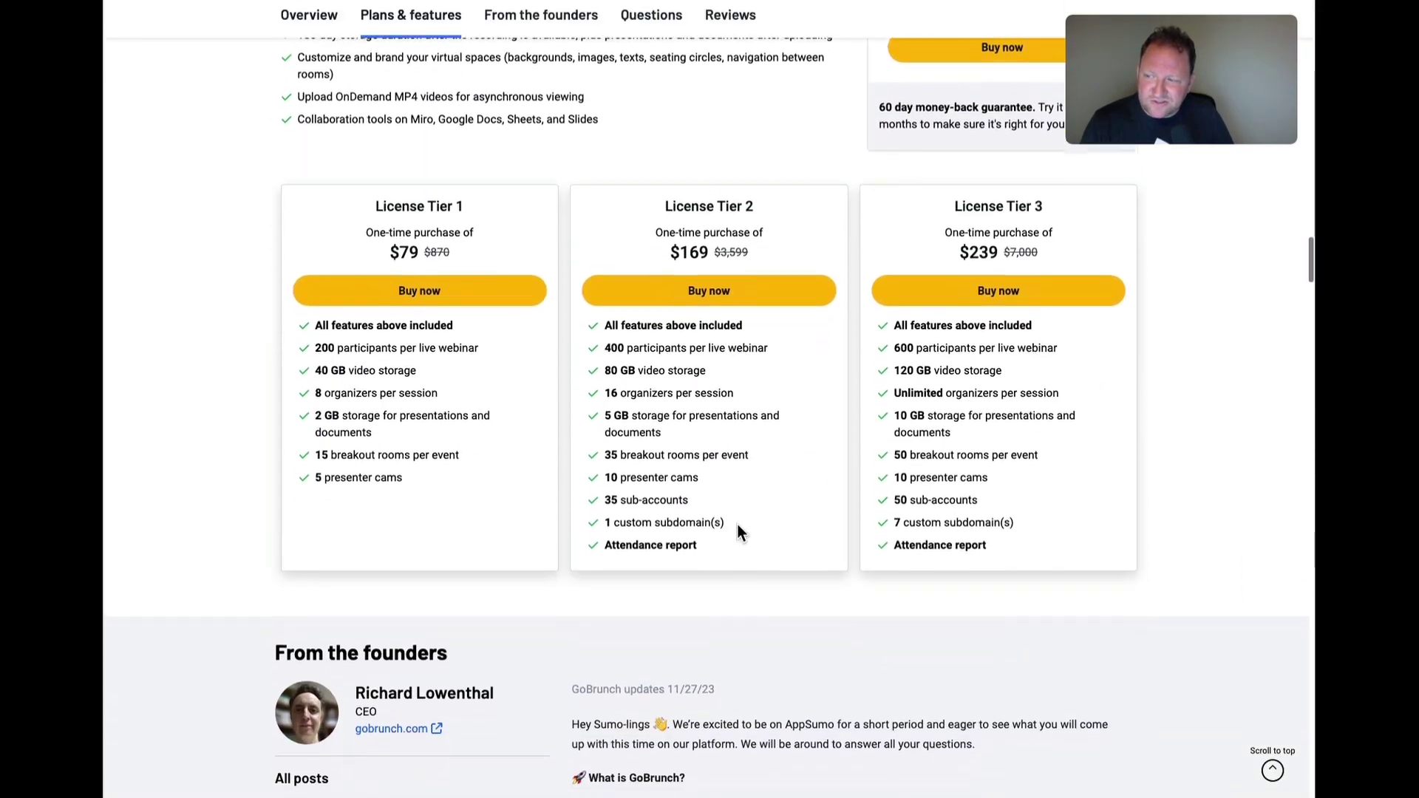
pyautogui.scroll(1, 738, 525)
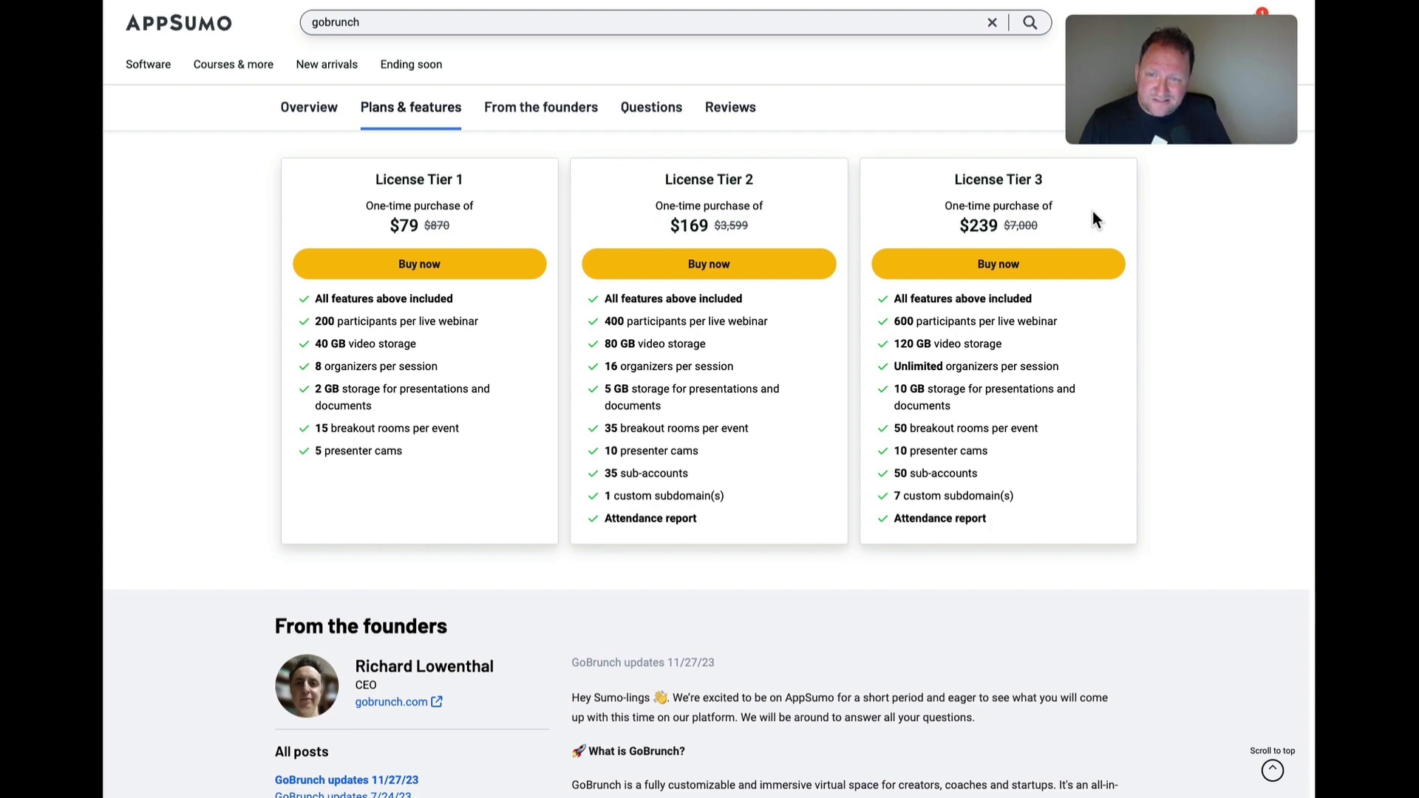
pyautogui.scroll(1, 1093, 211)
pyautogui.scroll(3, 1093, 212)
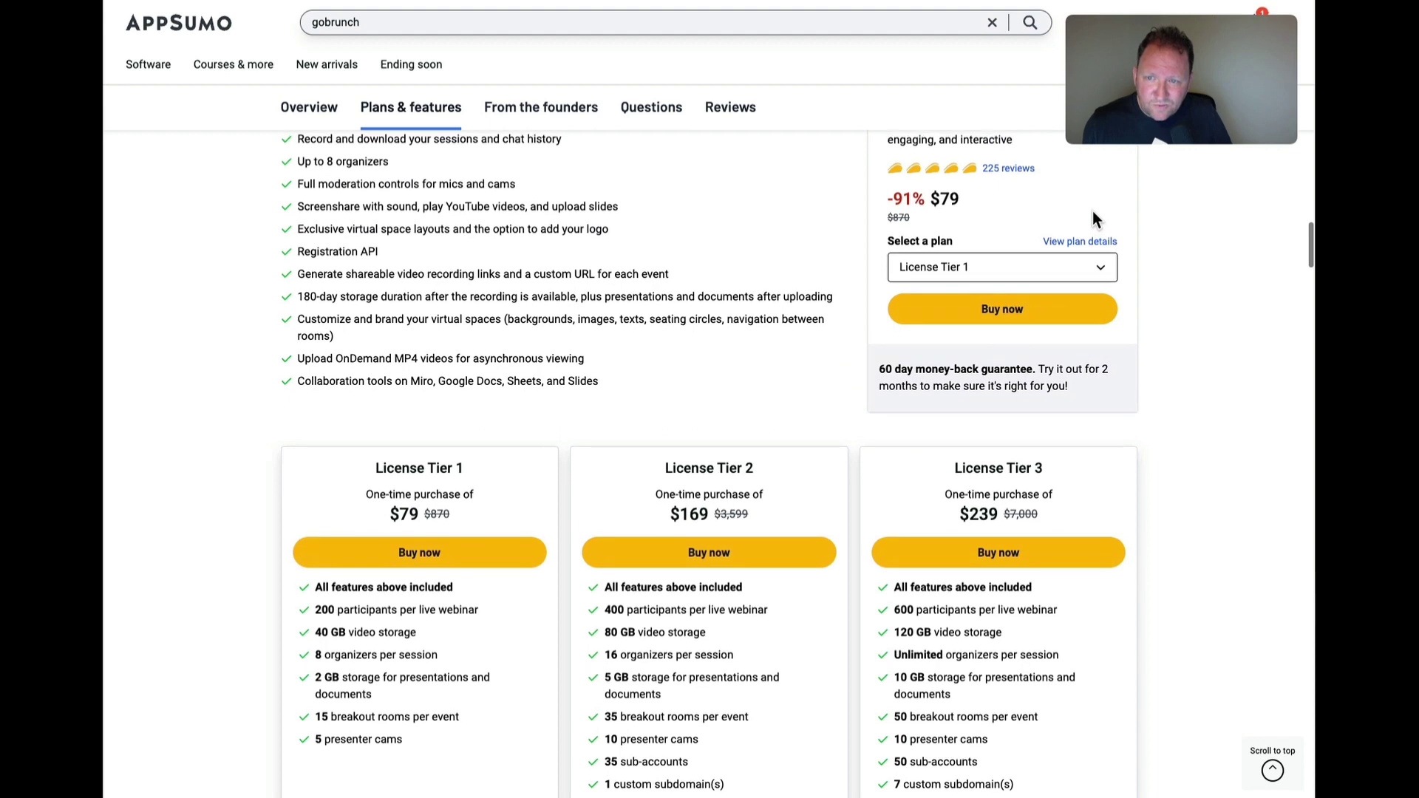
pyautogui.scroll(2, 1093, 212)
pyautogui.scroll(1, 1093, 211)
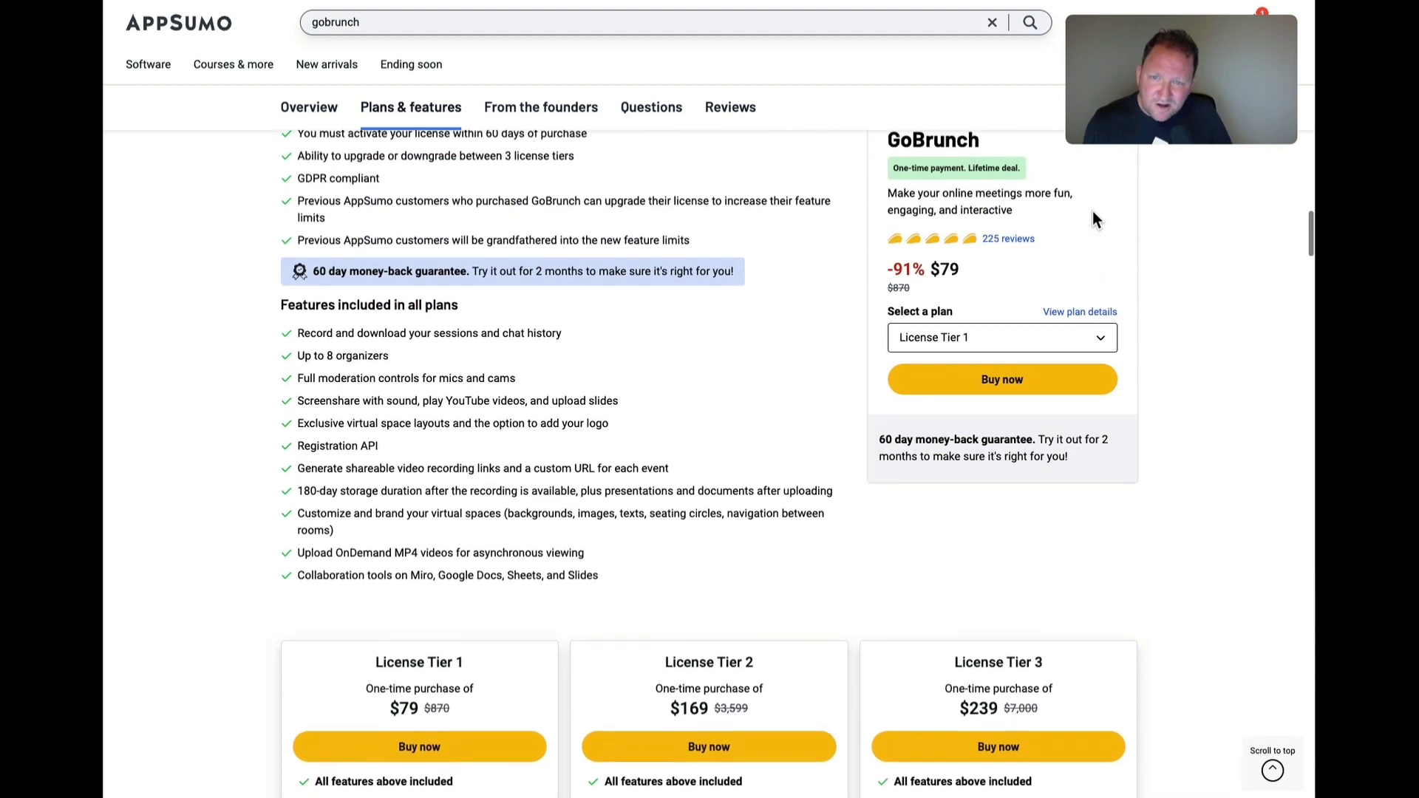